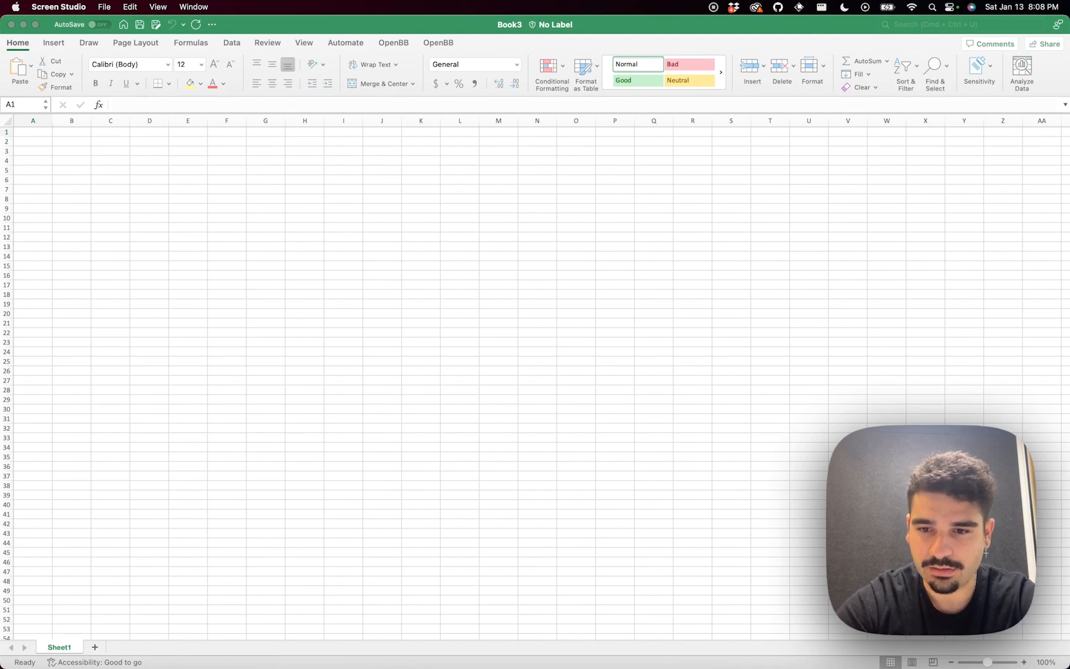
- Enter the formula =OBB.EQUITY.FUNDAMENTAL.BALANCE("AAPL") in cell A1 to load Apple's balance sheet
left_click(59, 140)
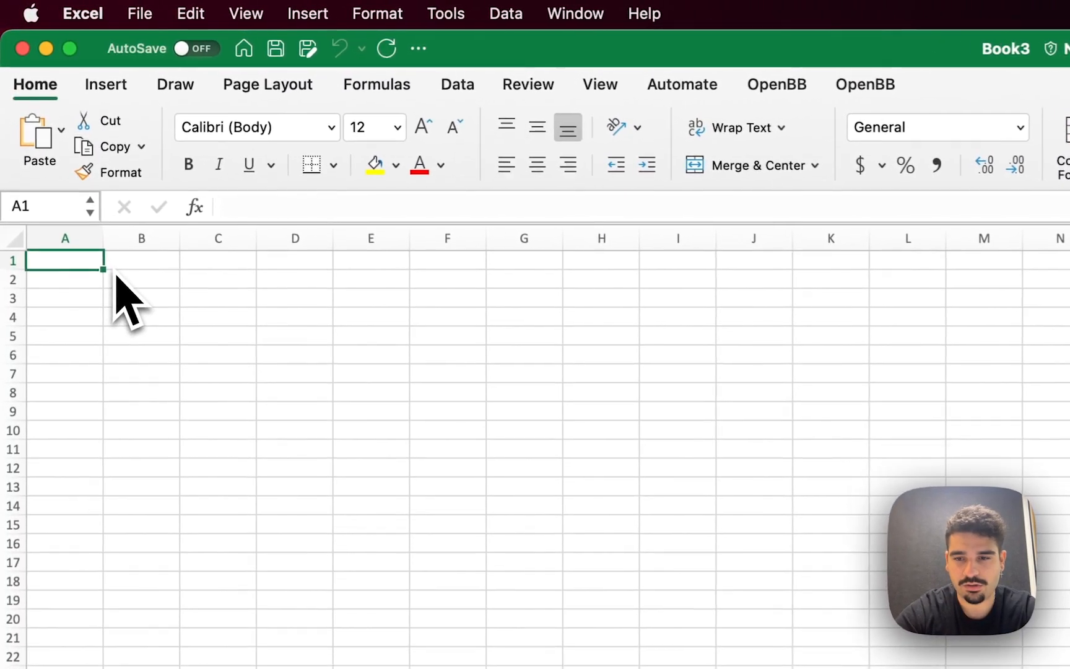
left_click(307, 209)
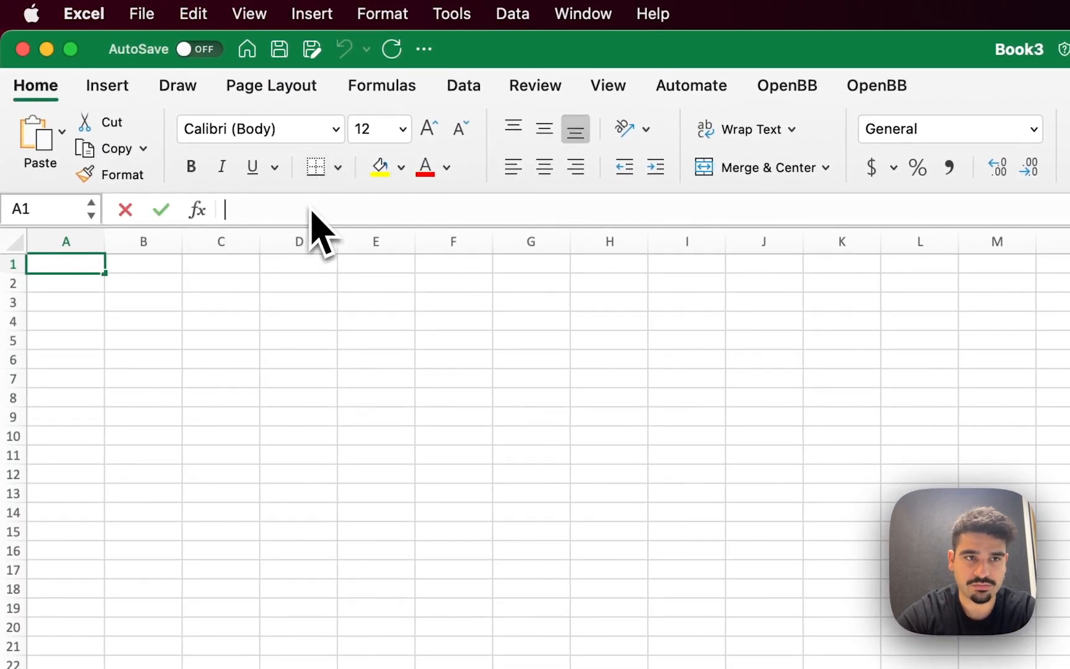
type("=")
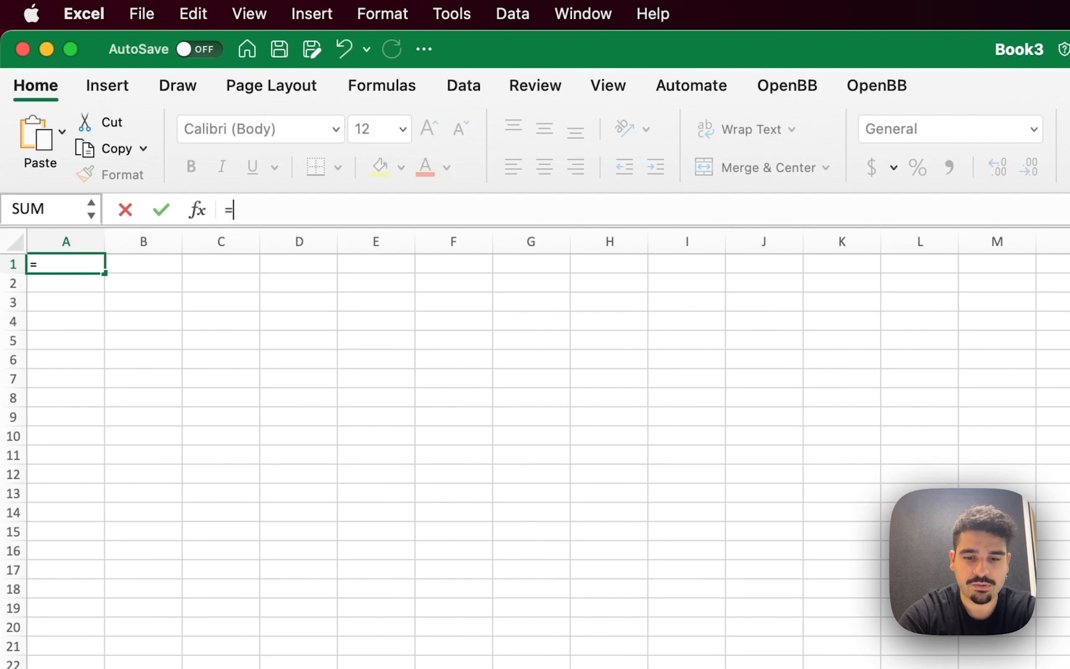
type("OBB.E")
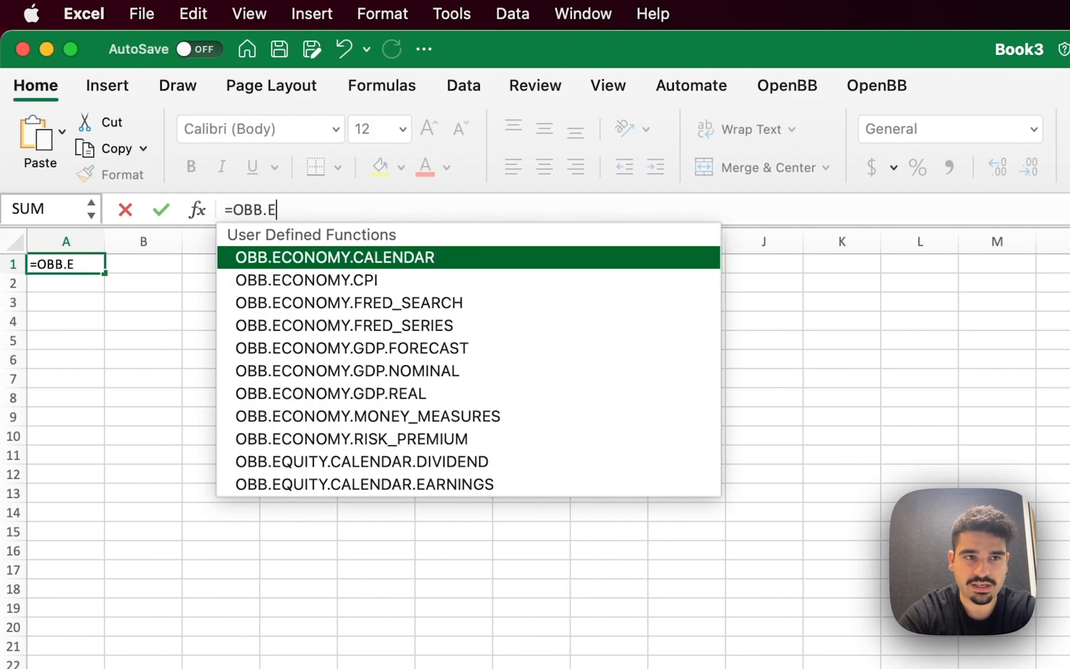
key("BackSpace")
type("EQUT")
key("BackSpace")
type("ITY.FU")
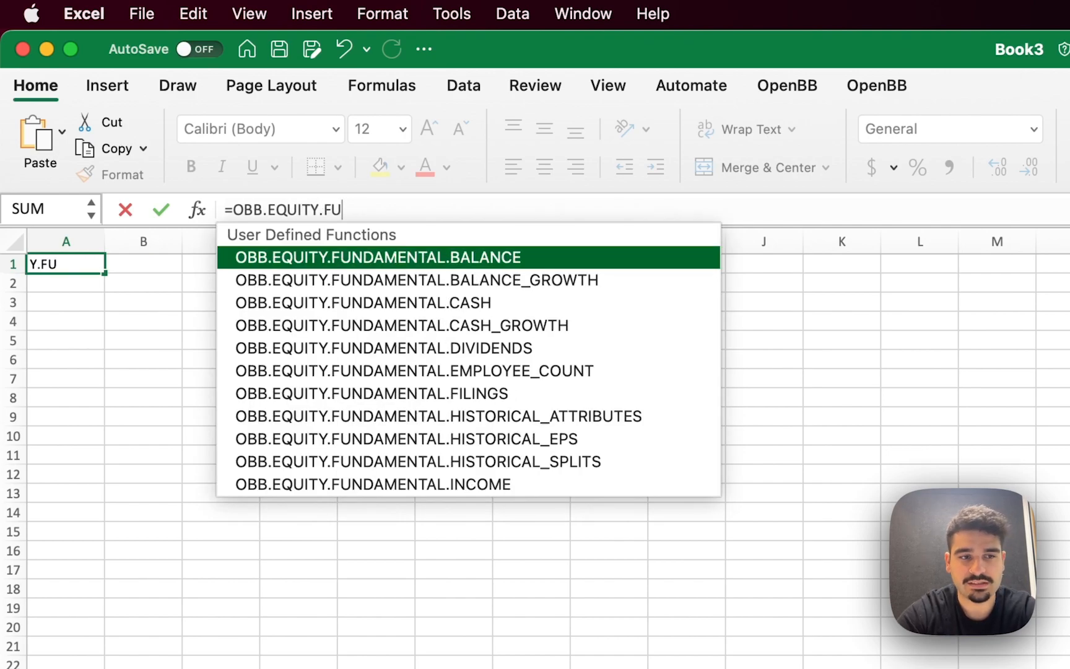
key("Tab")
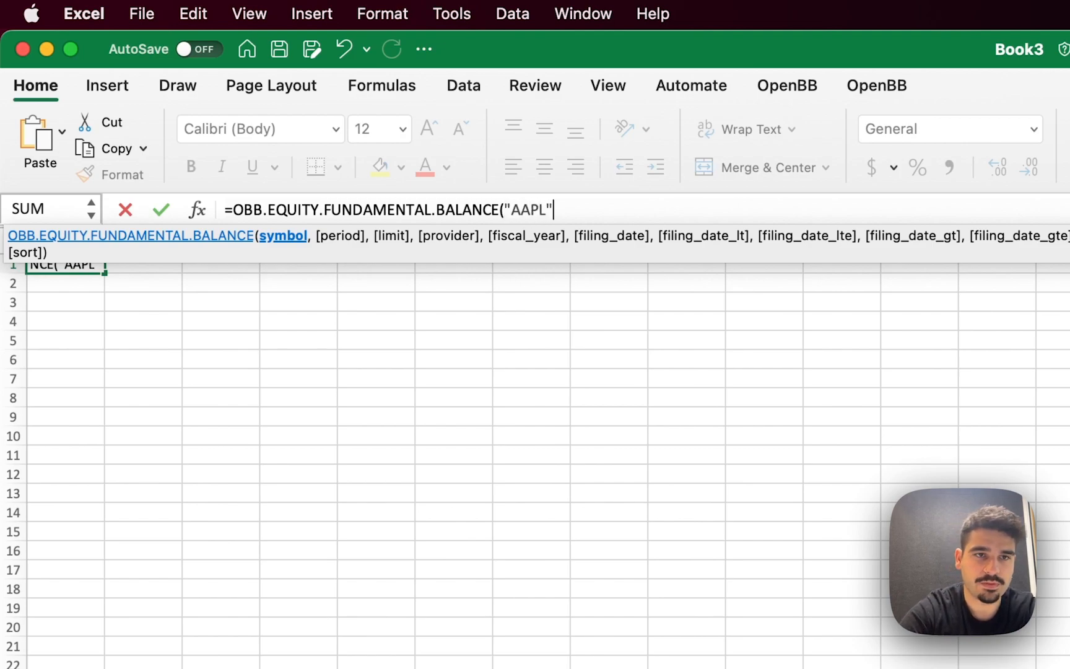
type("\"AAPL\"")
key("Return")
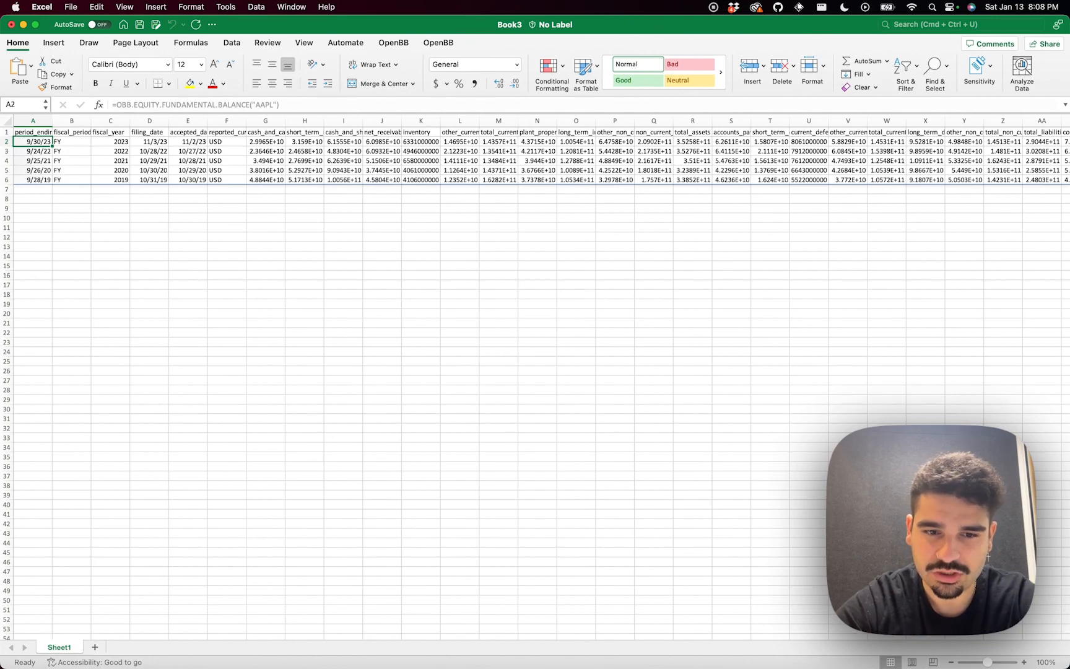
- Wrap the balance sheet formula in A1 in TRANSPOSE and widen columns A and B to fit their contents
key("BackSpace")
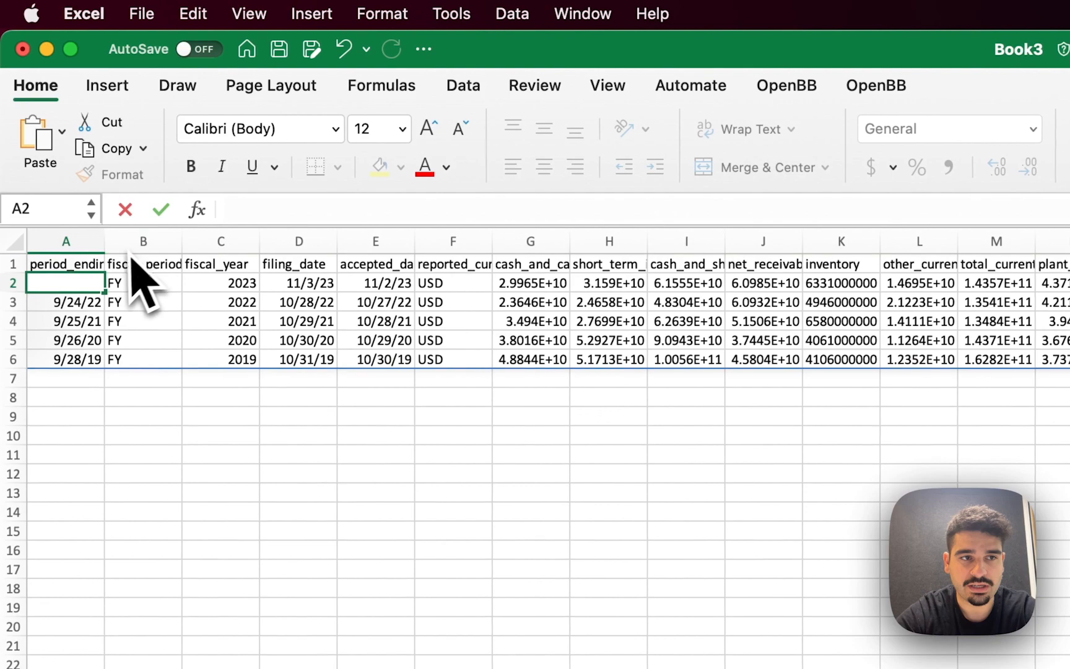
key("Escape")
left_click(87, 265)
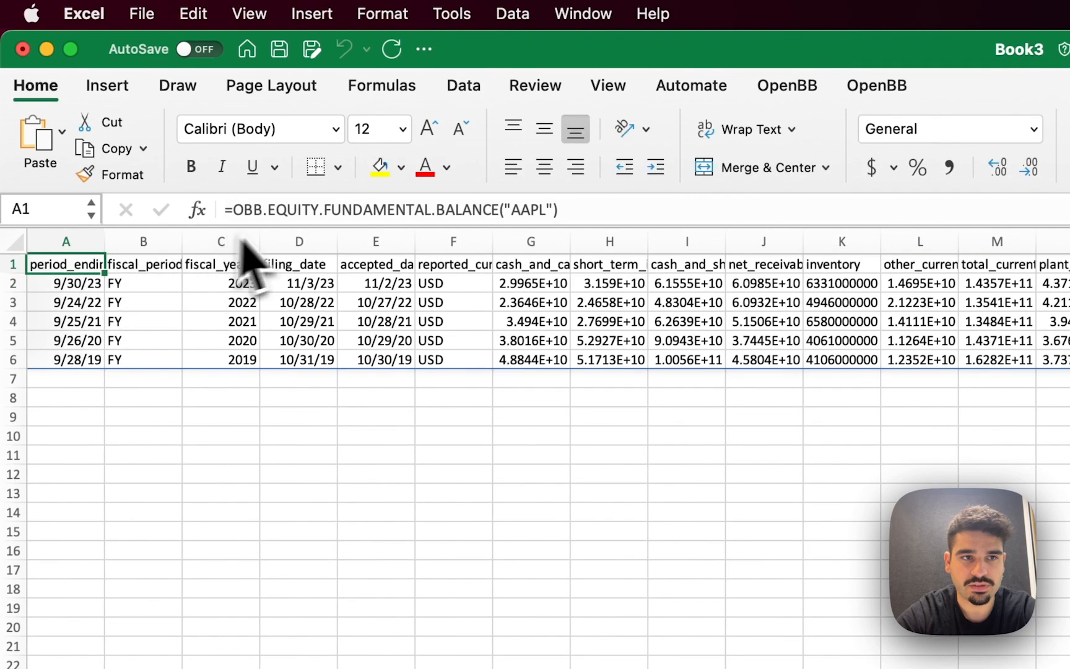
left_click(234, 211)
type("TRANSP")
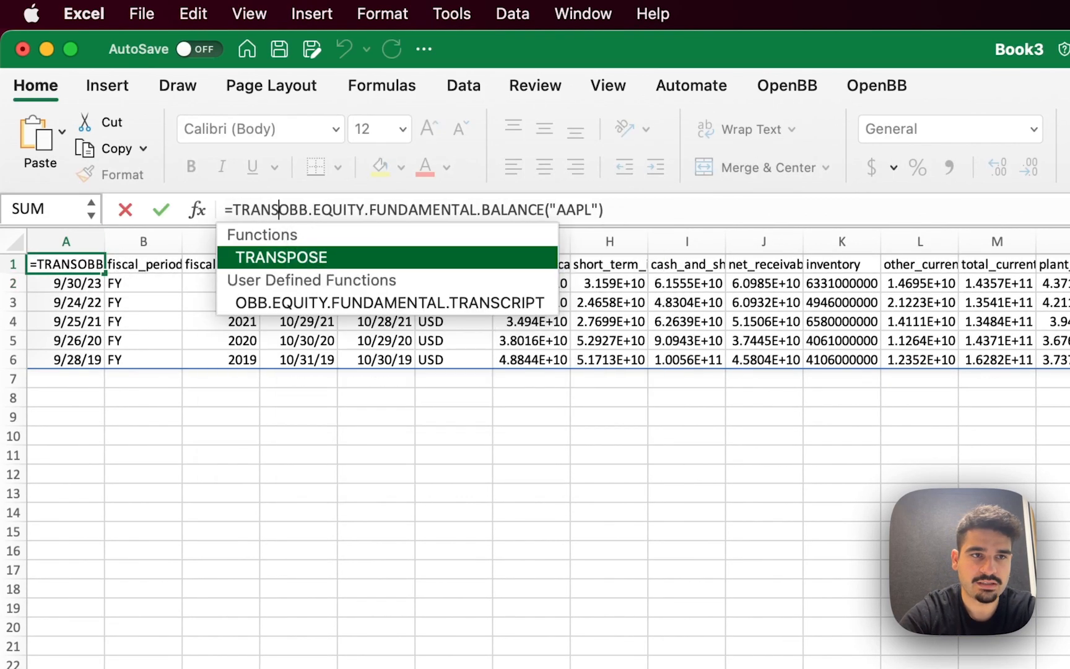
key("Tab")
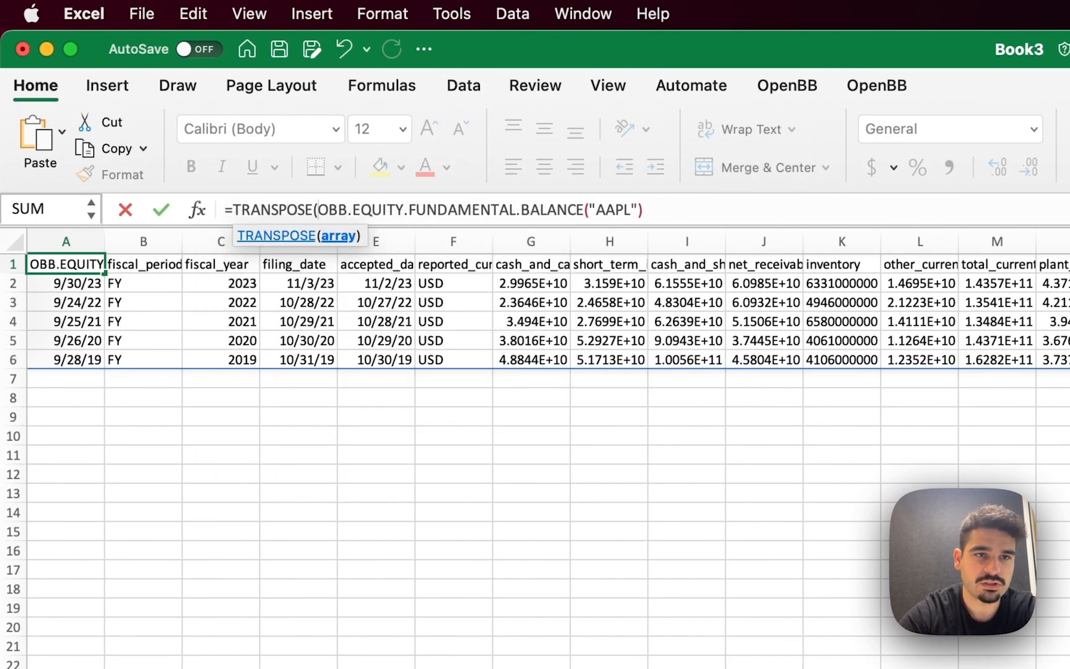
left_click(681, 210)
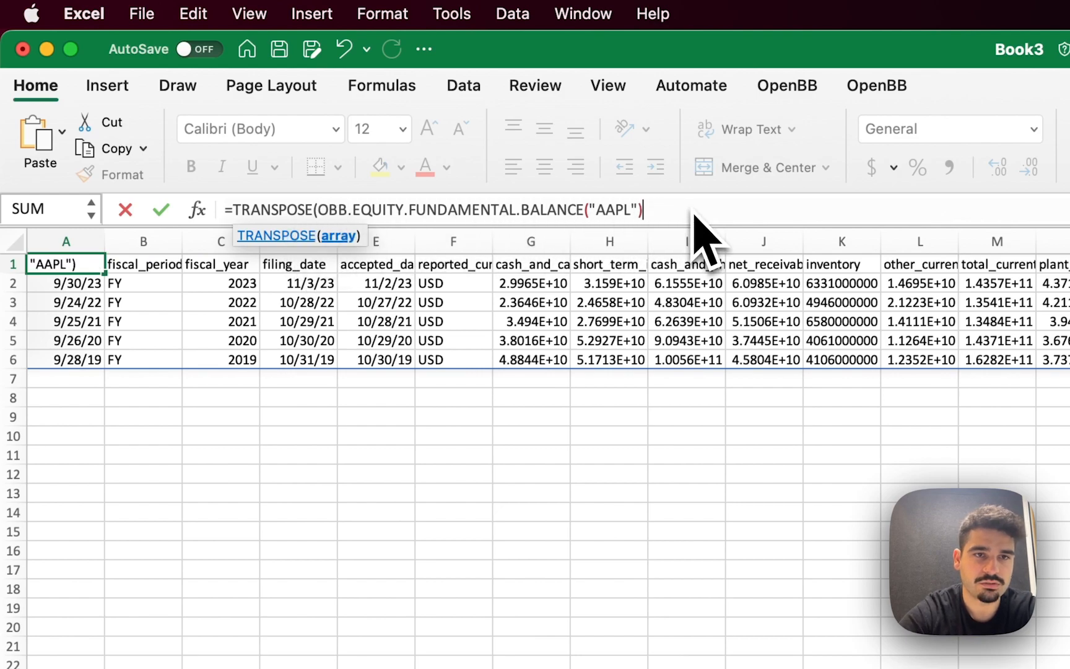
type(")")
key("Return")
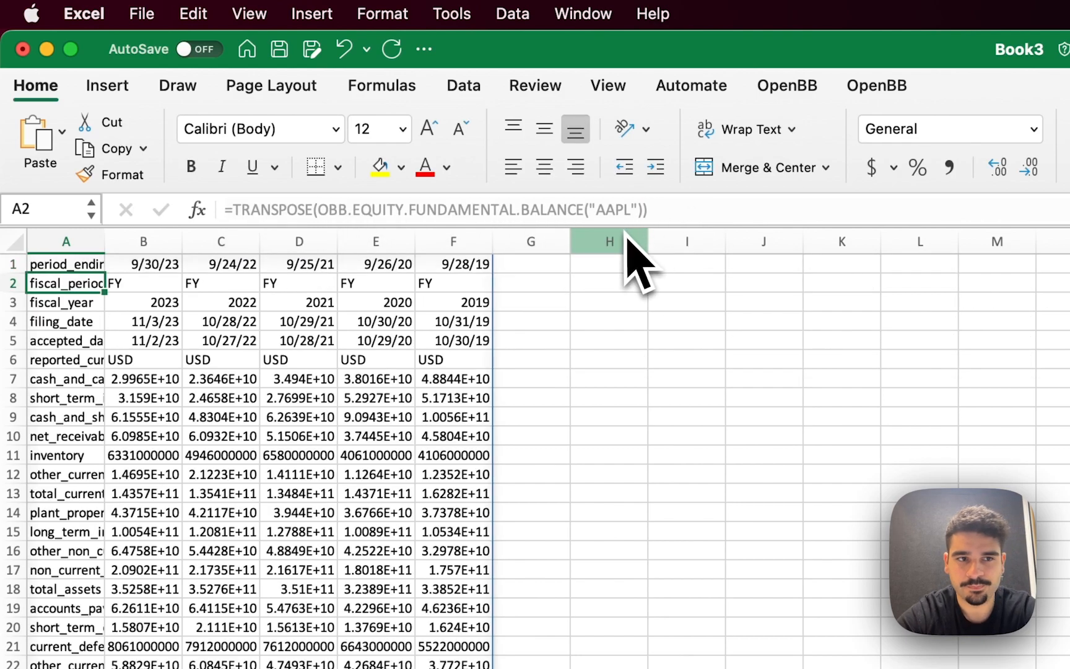
left_click_drag(104, 241, 276, 245)
left_click_drag(358, 243, 403, 243)
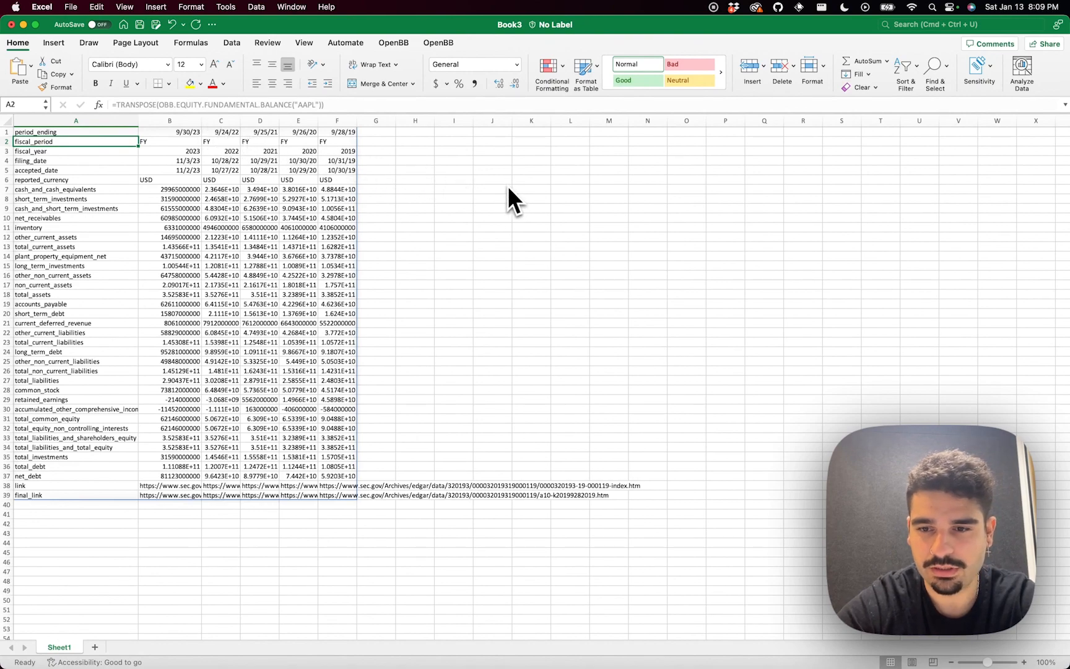
- Label cell J8 "Current Ratio" and widen column J
left_click(493, 172)
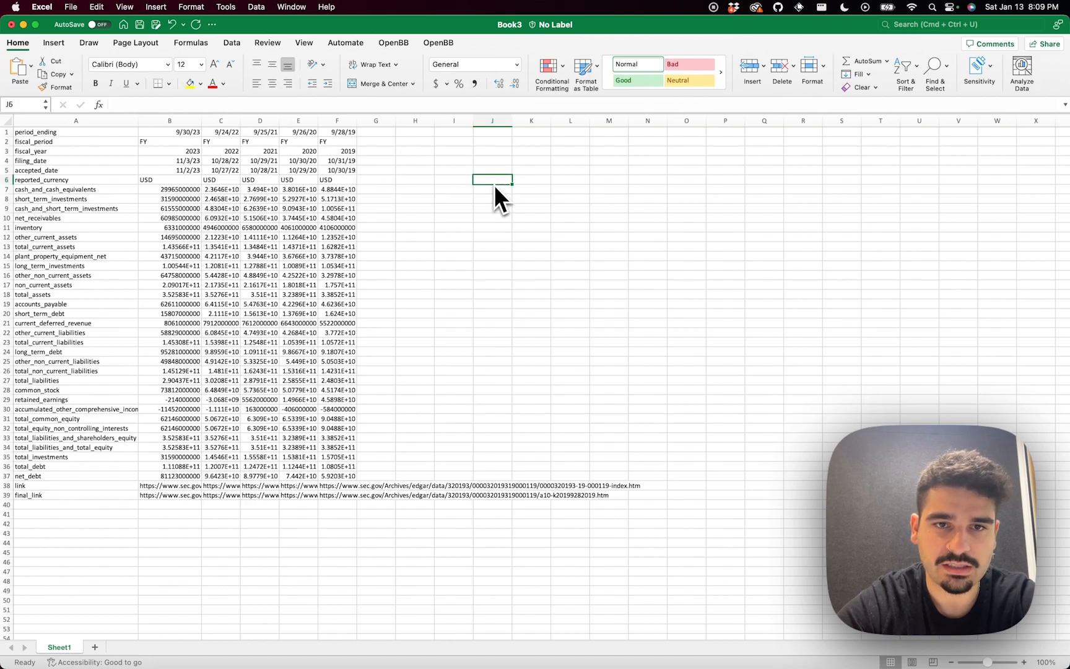
type("Current Ratio")
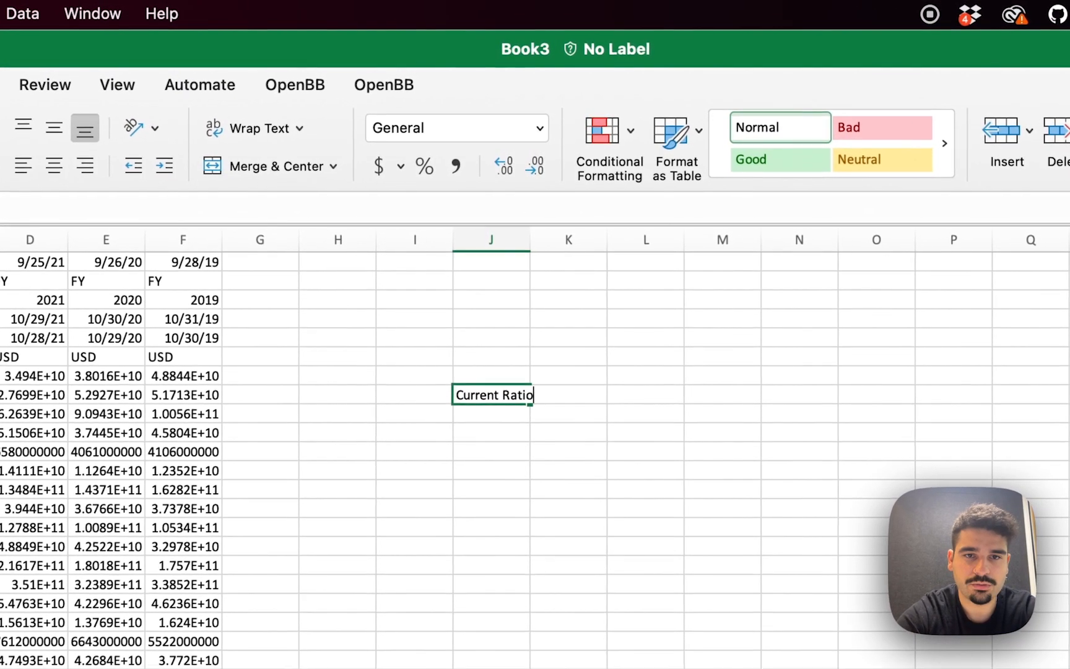
left_click(504, 346)
left_click_drag(530, 243, 577, 248)
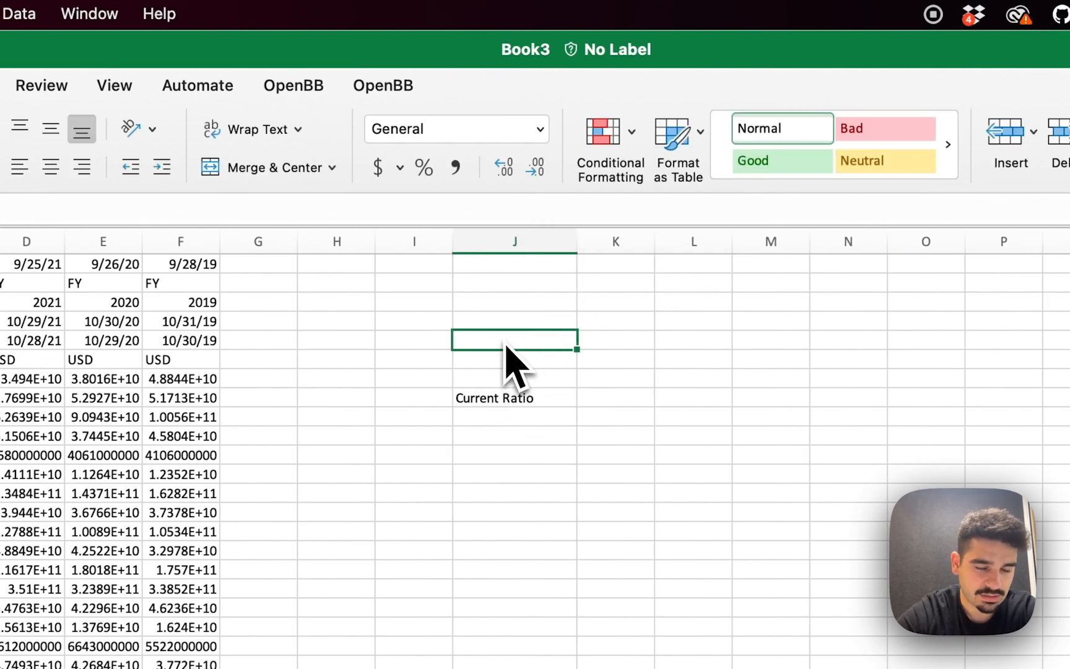
- Add the labels "Current Assets" in J4 and "Current Liabilities" in J5
left_click(499, 307)
left_click(497, 326)
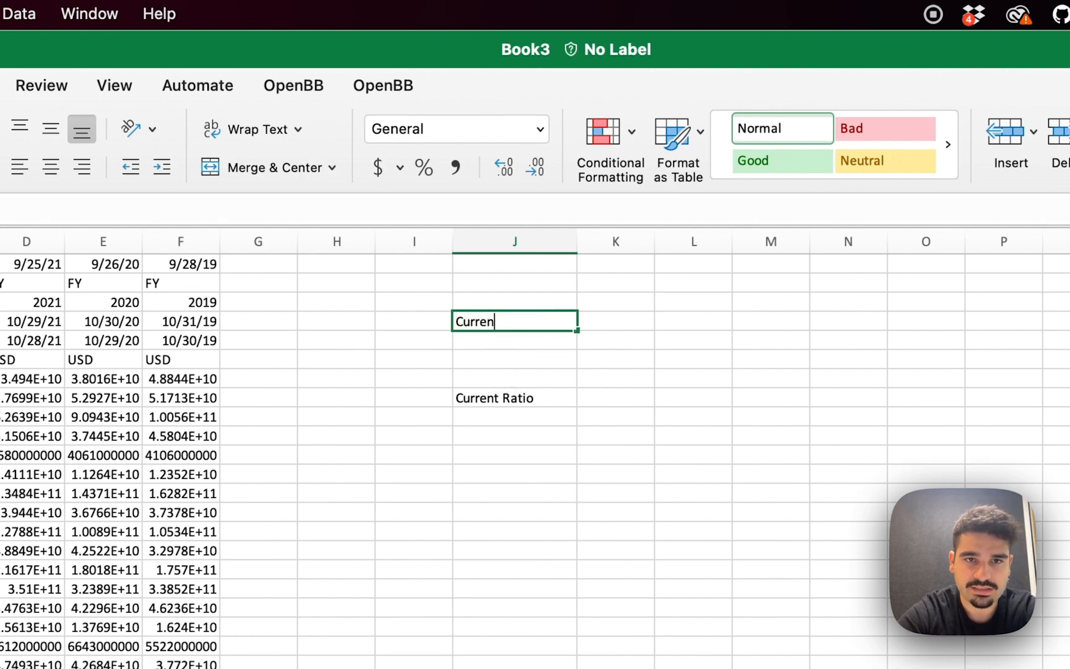
type("Current Assets")
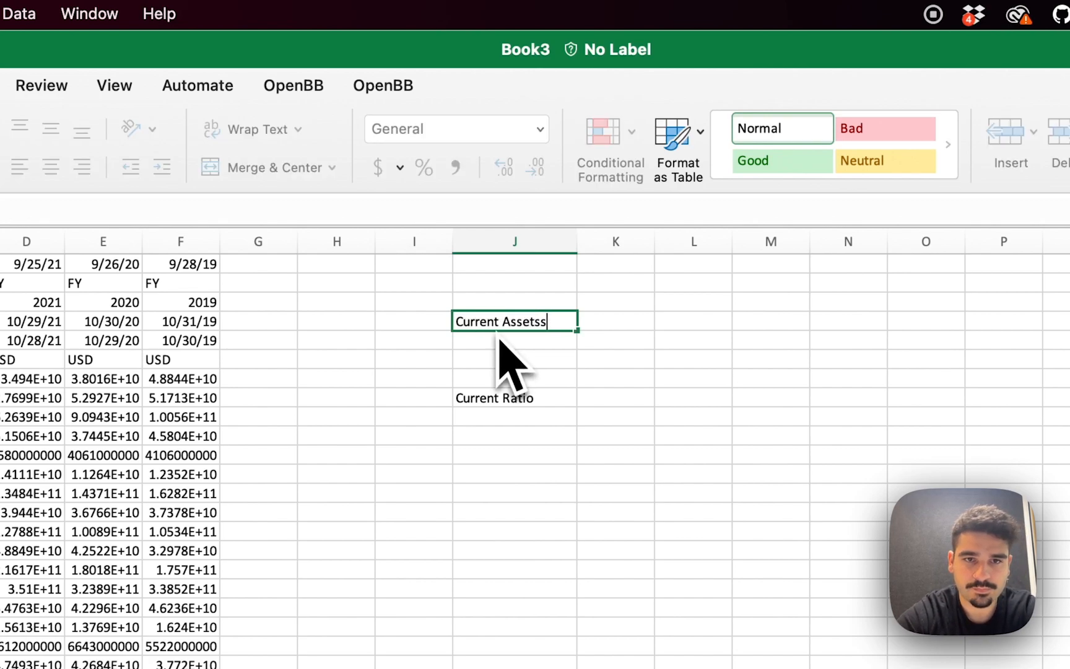
key("Return")
type("C")
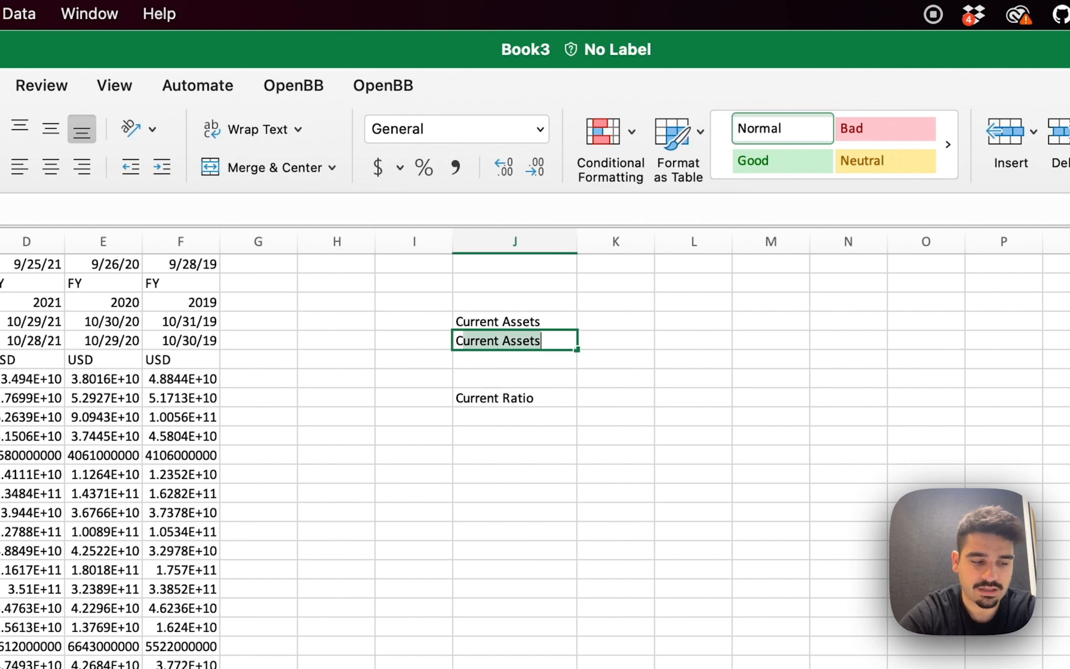
type("urrent Liabilities")
key("Return")
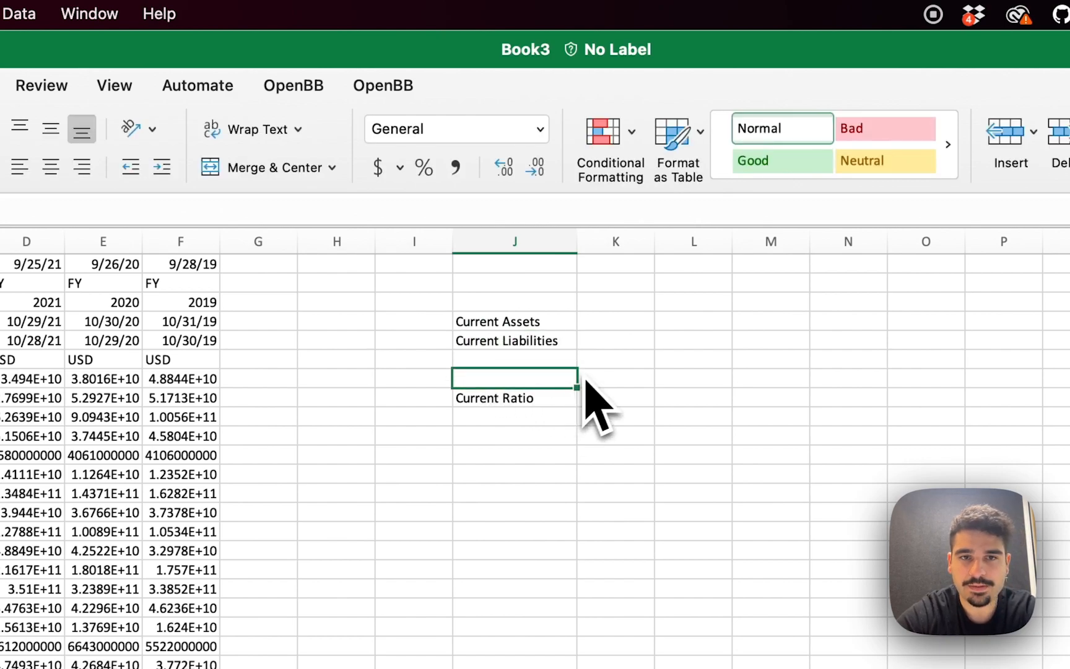
- Locate the 2023 total_current_assets value in the balance sheet and the cells beside the ratio labels in column K
left_click(560, 325)
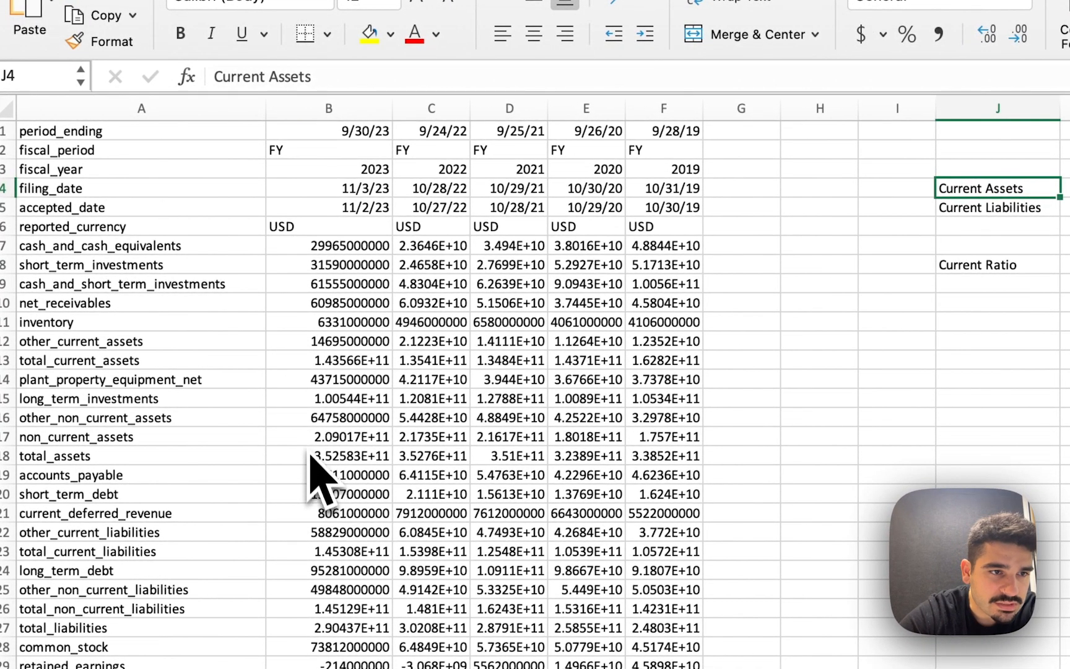
left_click(309, 422)
left_click(313, 362)
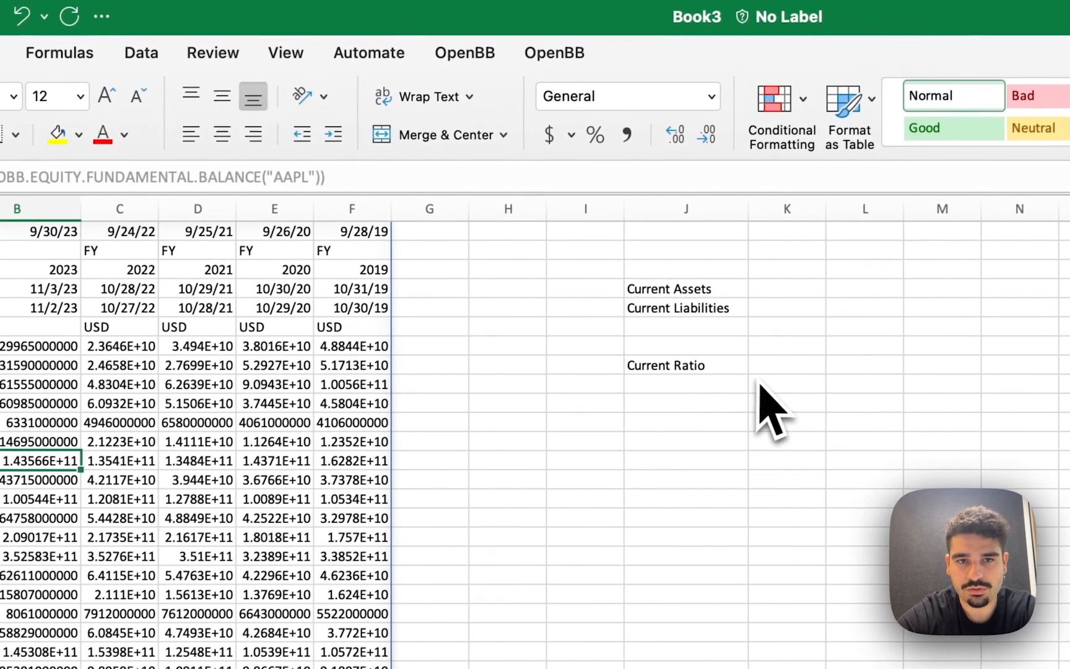
left_click(765, 373)
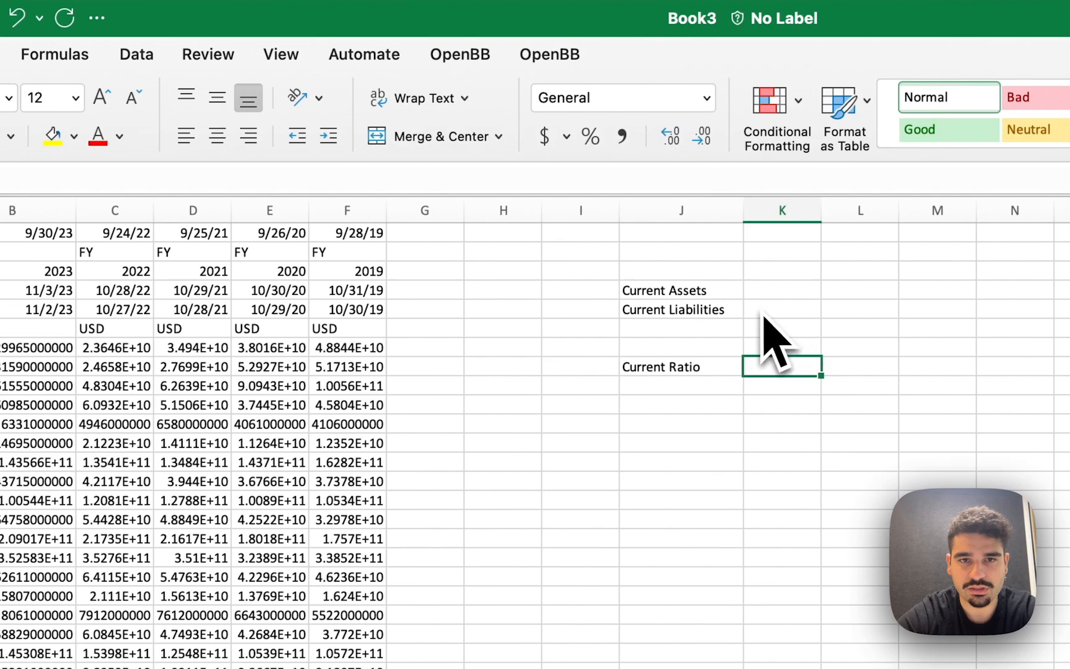
left_click(769, 296)
left_click(771, 312)
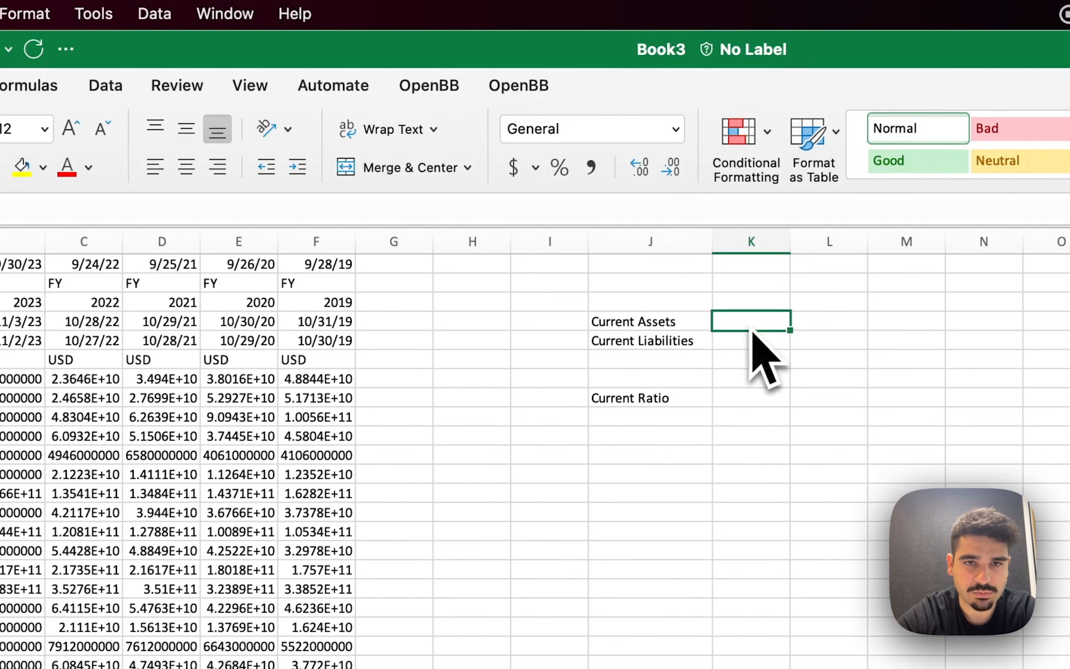
- Copy the TRANSPOSE balance sheet formula from A1 and paste it over the content of cell J4
left_click(124, 265)
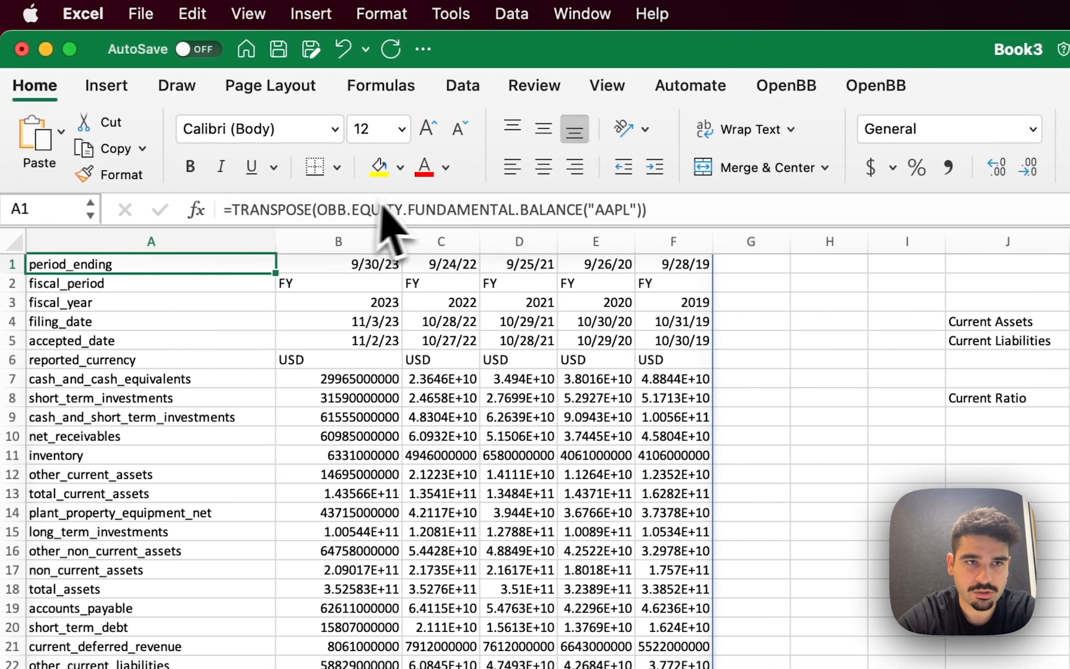
triple_click(384, 210)
key("super+c")
key("Escape")
left_click(982, 324)
triple_click(483, 212)
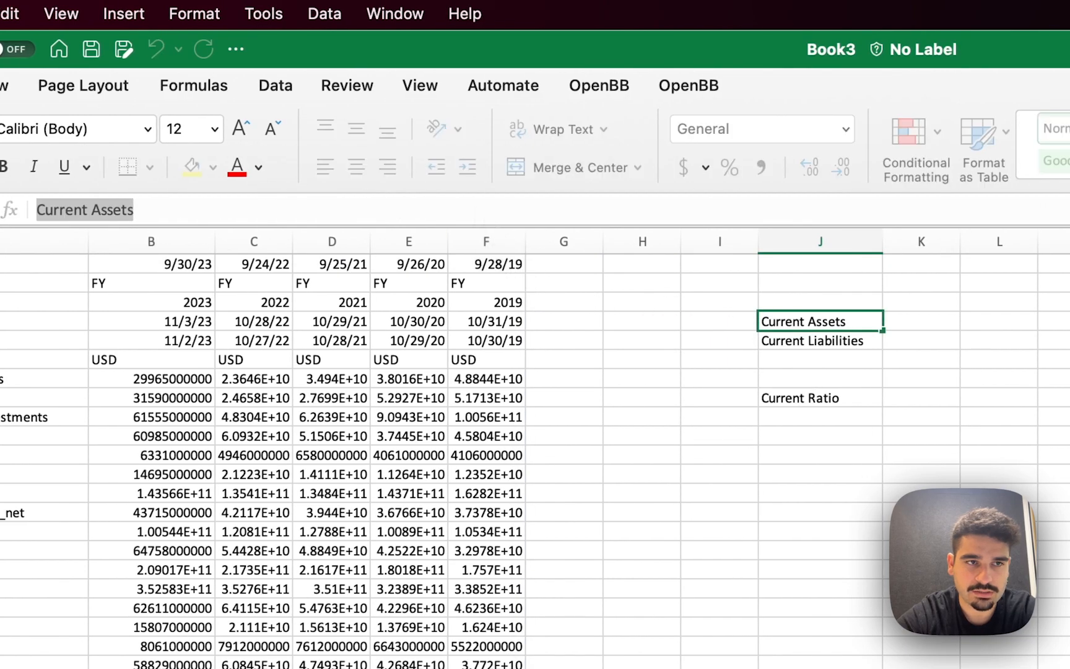
key("super+v")
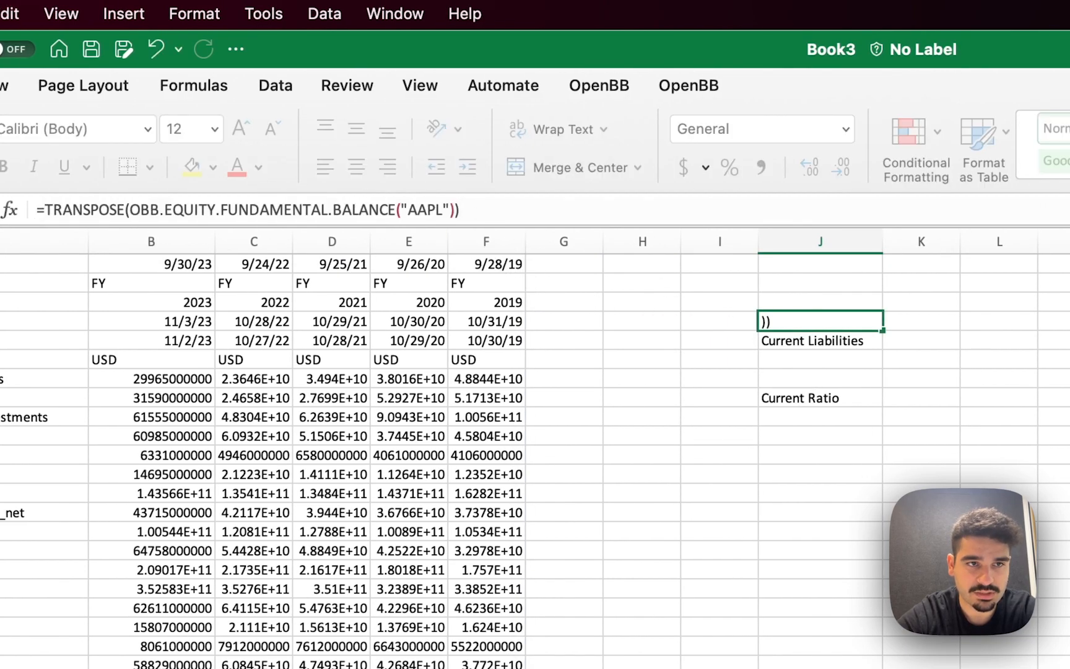
- Wrap the pasted formula in J4 in INDEX with row 13 and column 2 to extract the 2023 total current assets
left_click(45, 210)
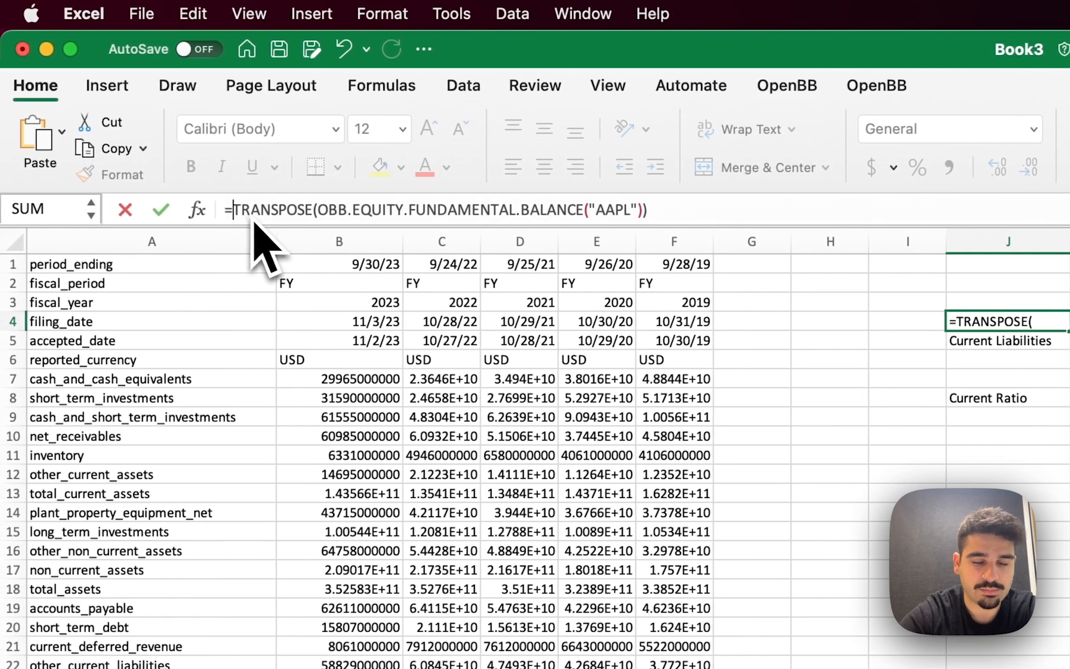
type("INDEX(")
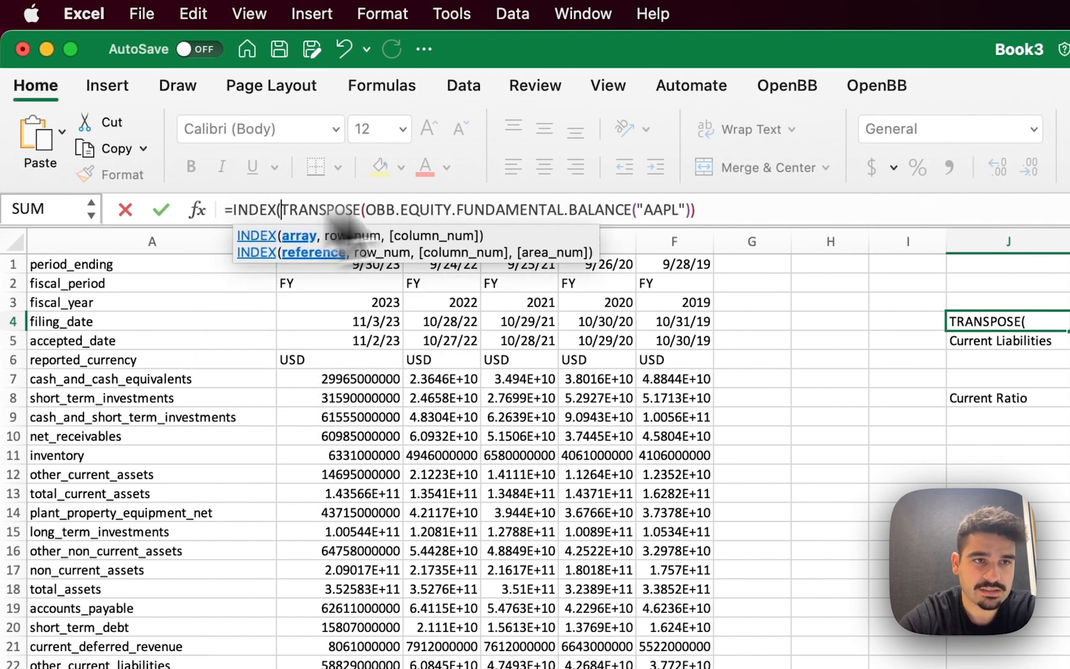
left_click(740, 214)
type(",")
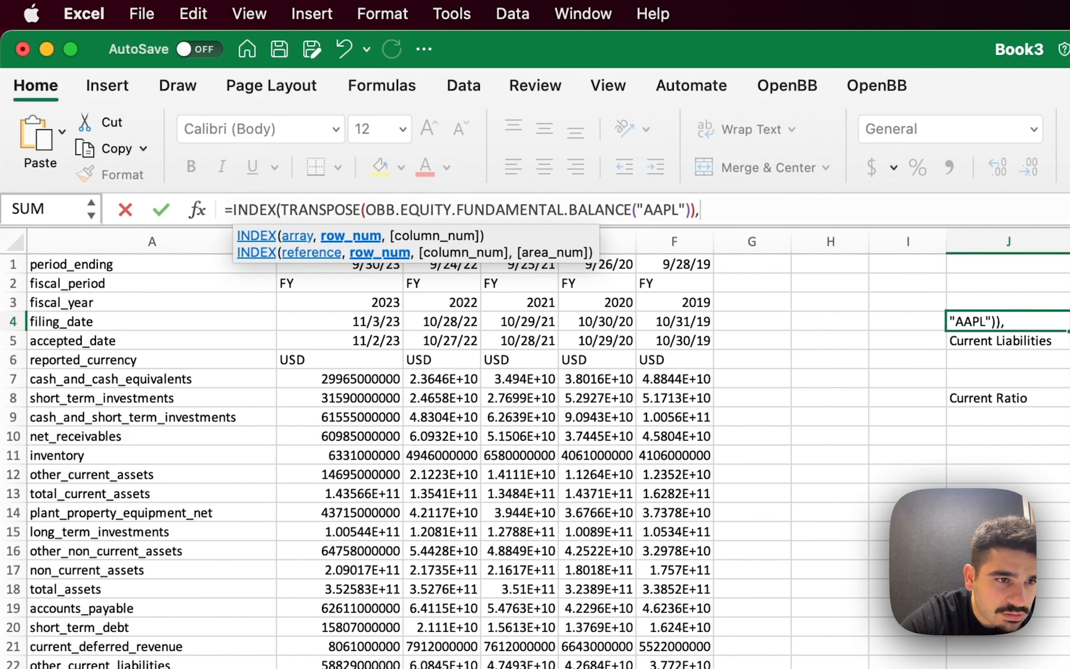
type(",")
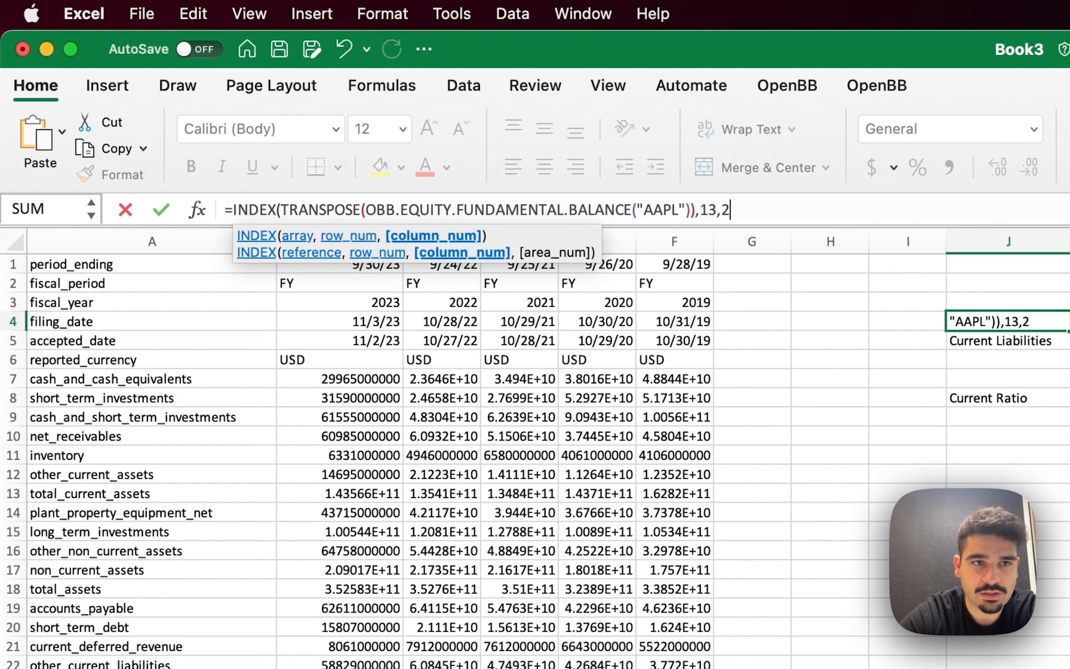
type("2")
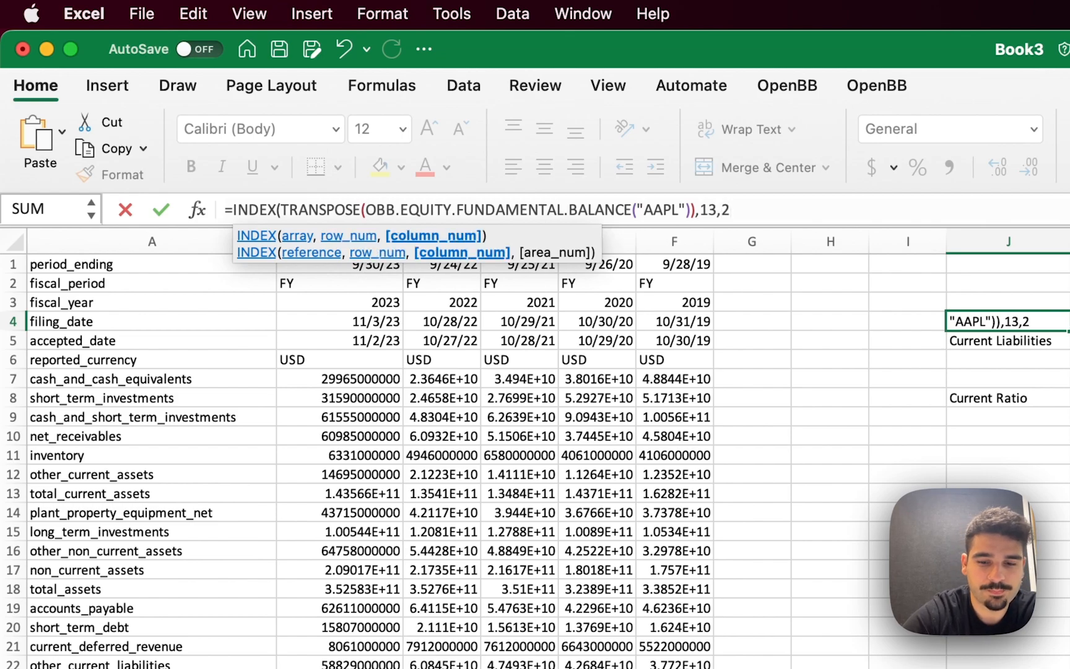
type(")")
key("Return")
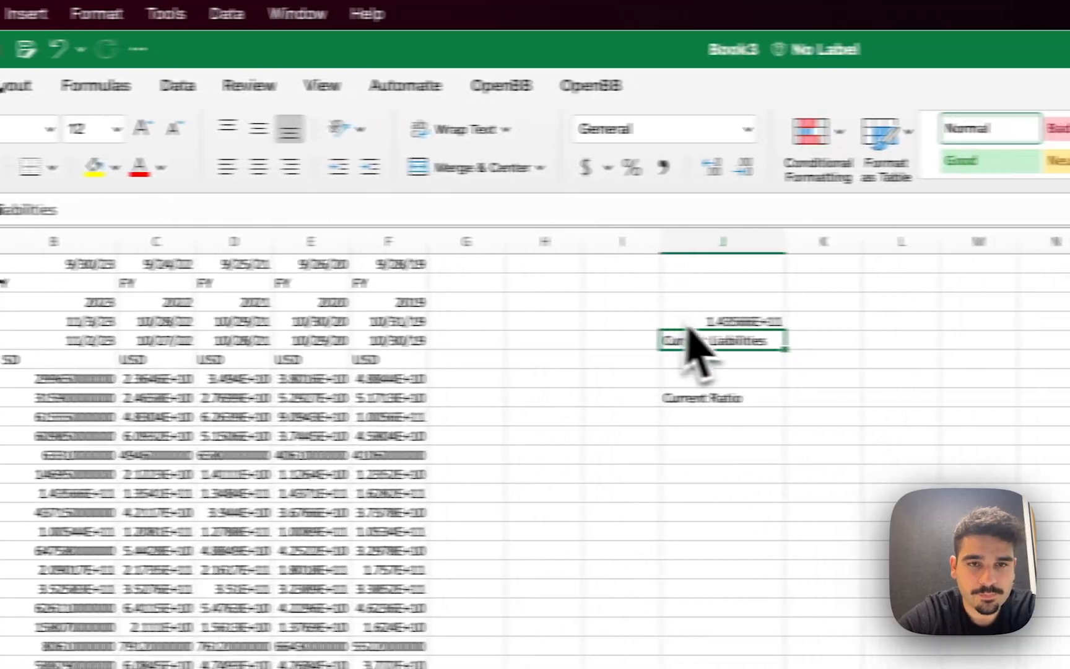
key("Up")
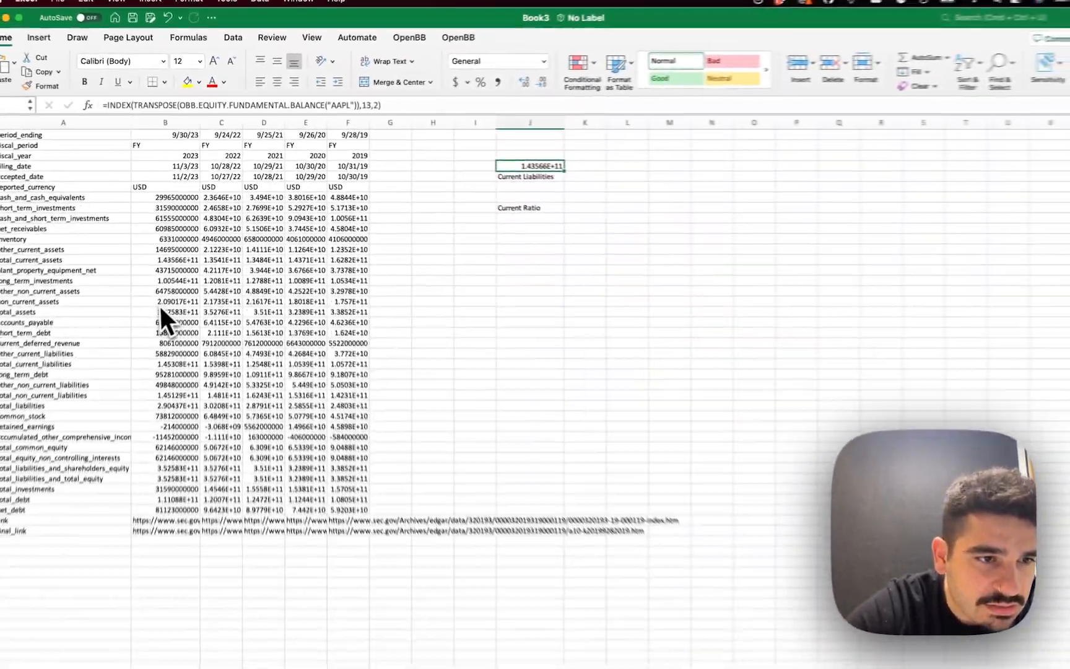
- In J4's INDEX formula, replace row number 13 with a MATCH function looking up "total_current_assets"
left_click(160, 261)
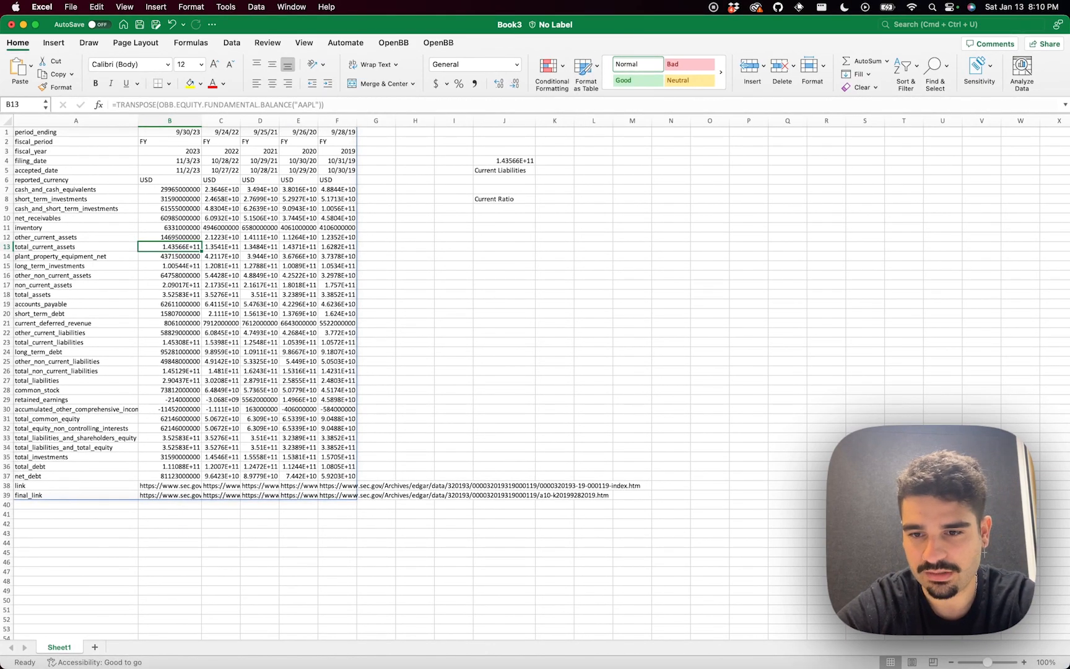
left_click(491, 161)
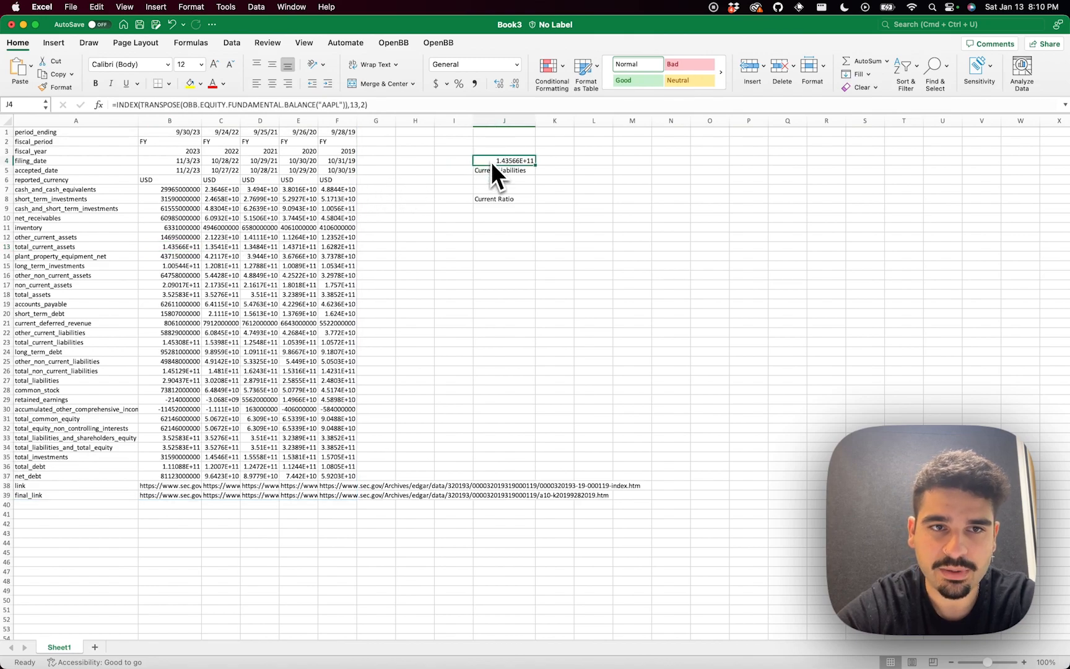
double_click(355, 107)
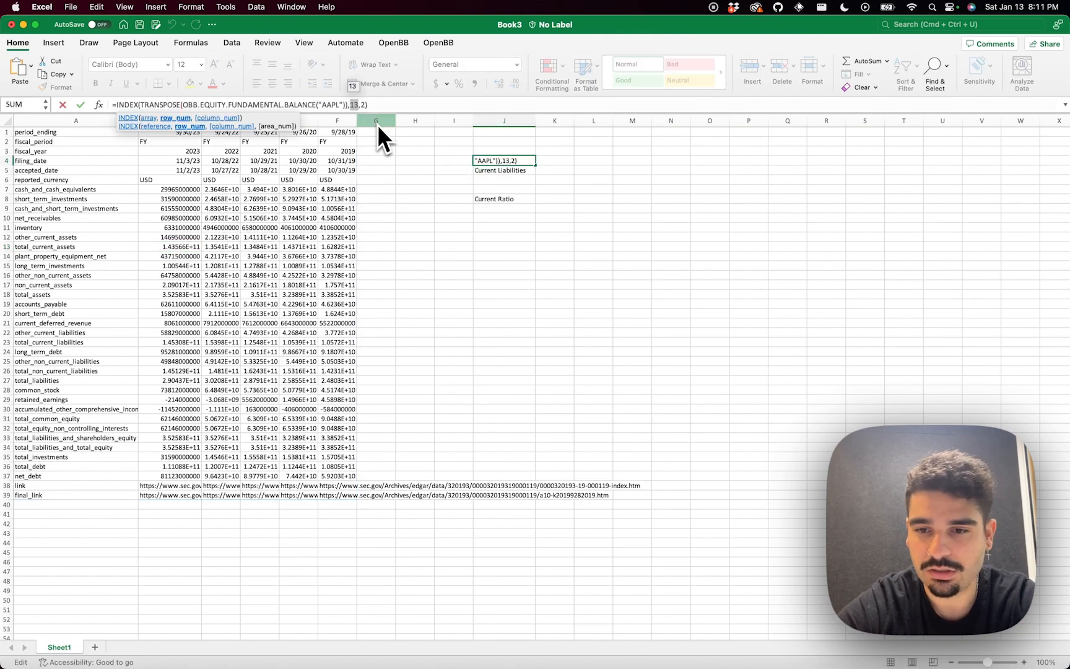
type("MATCH(")
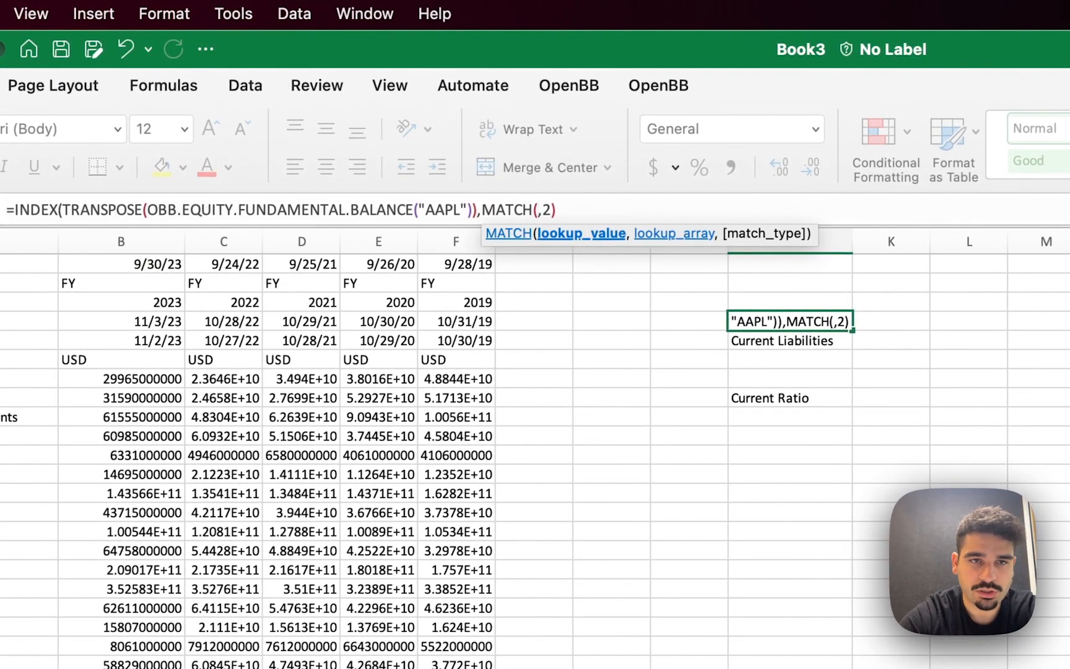
type("\"total_curren")
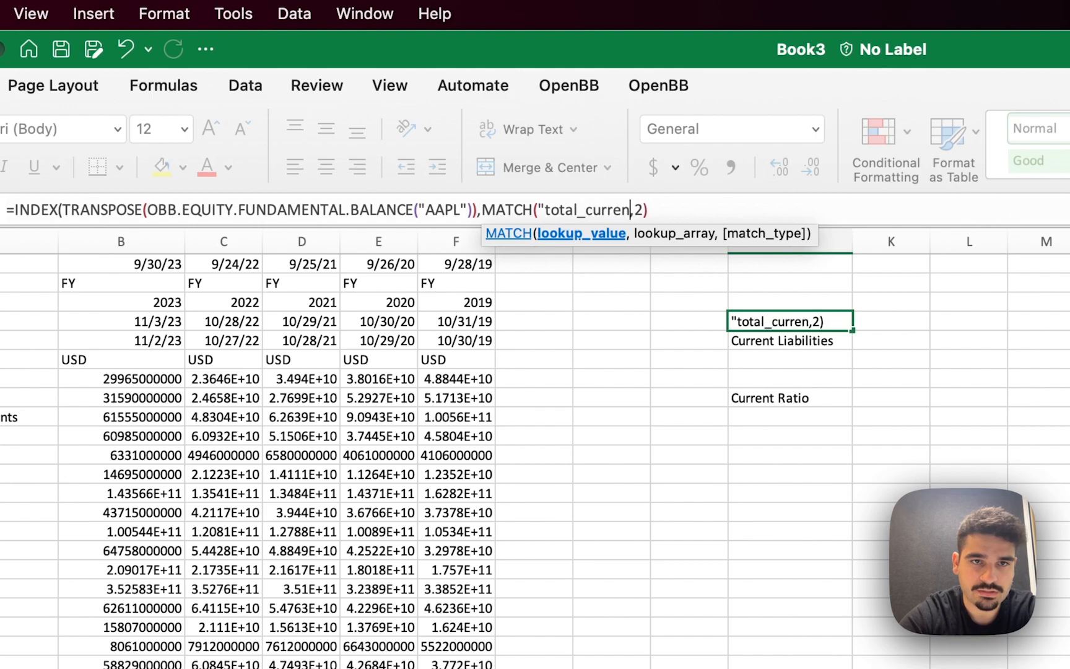
type("t_assets\",")
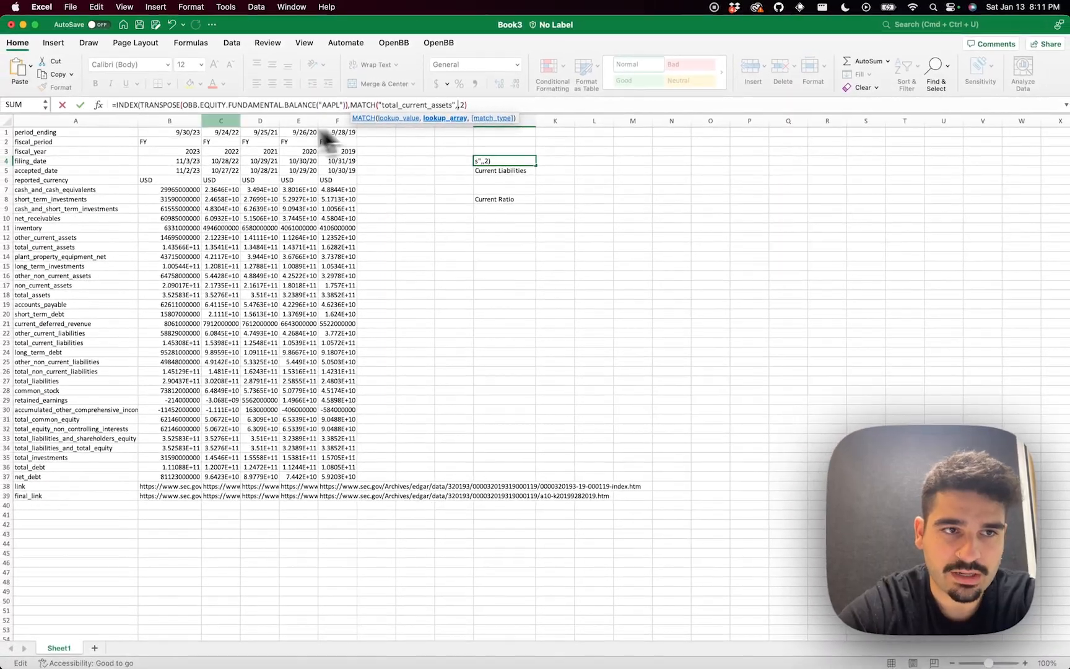
- Complete the MATCH in J4 with lookup array A:A and exact match (0), and commit the formula
left_click(132, 122)
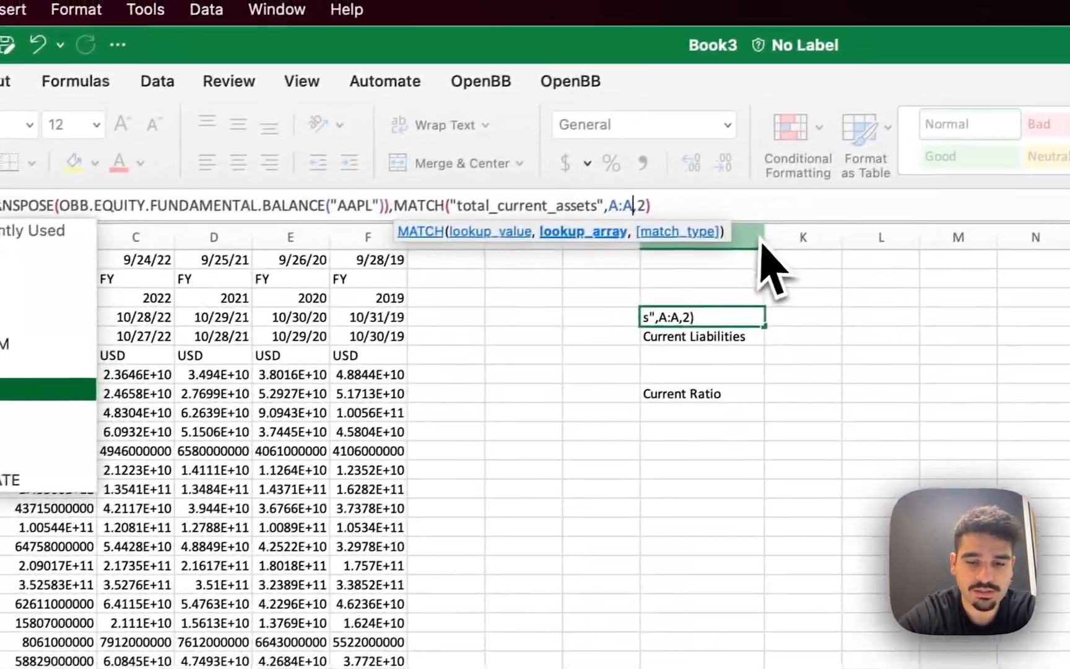
type(",")
key("Down")
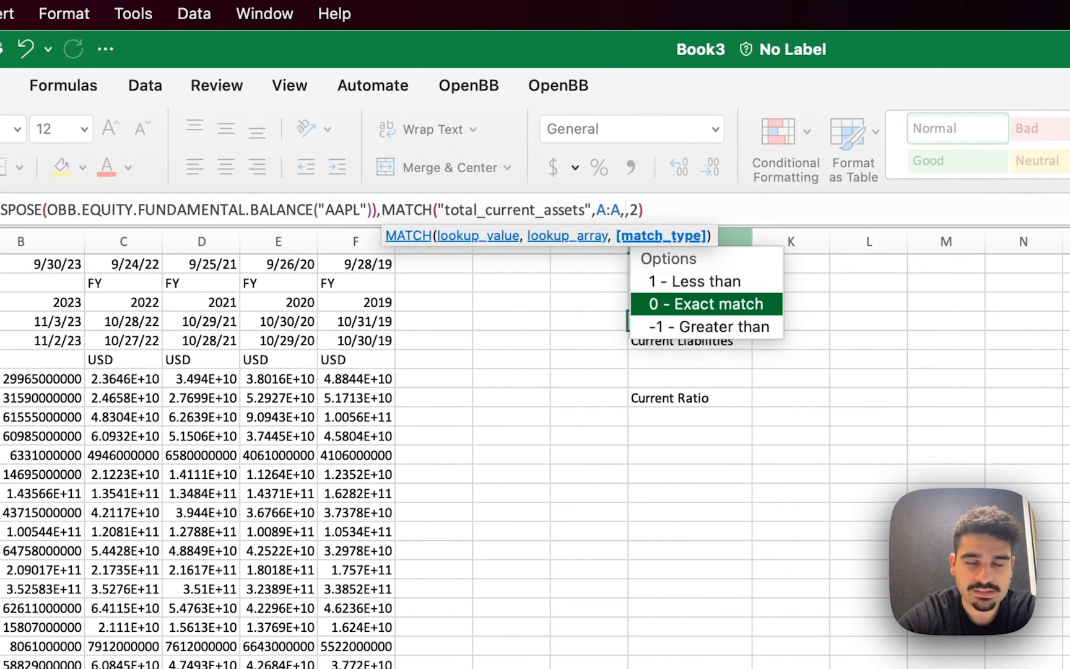
key("Tab")
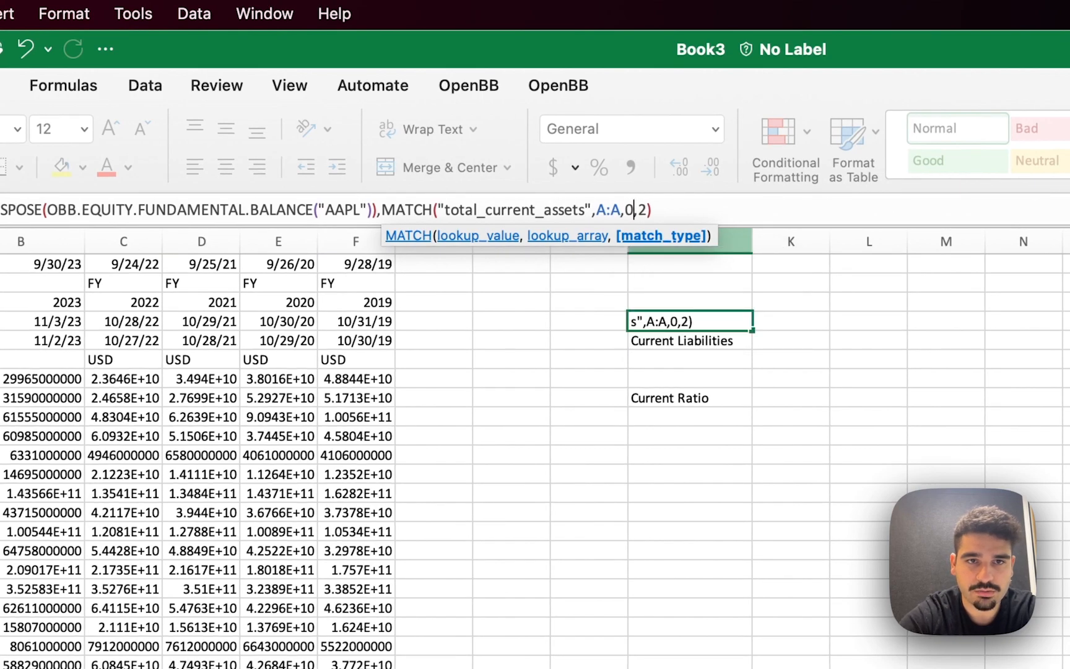
type(")")
key("Tab")
key("Tab")
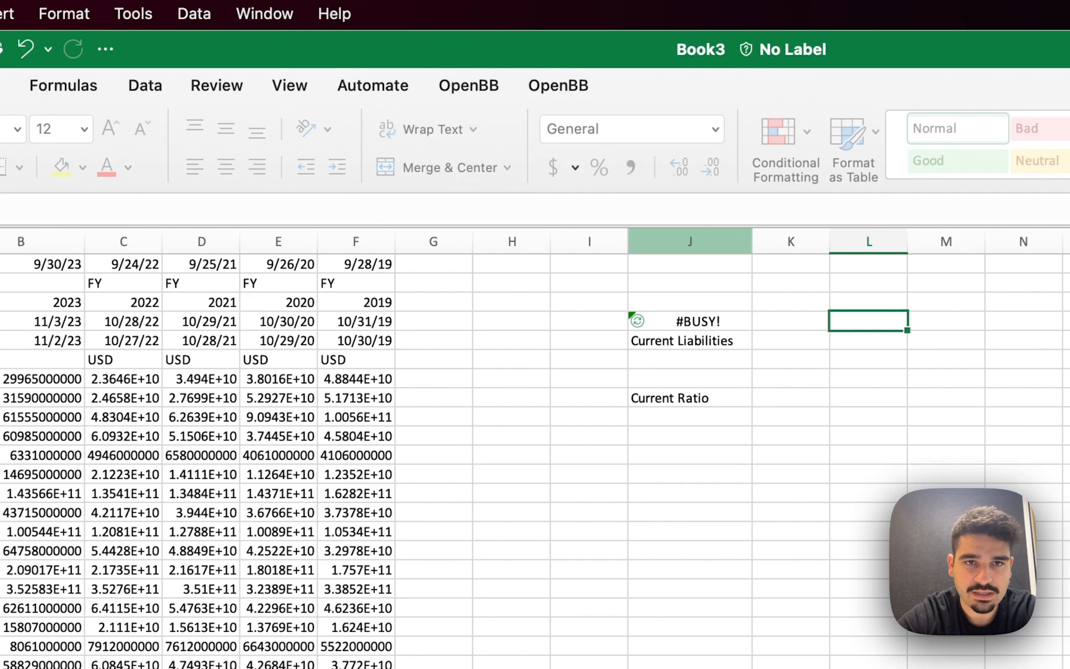
- Copy the full INDEX/MATCH formula text from J4, leaving the cell unchanged
left_click(731, 324)
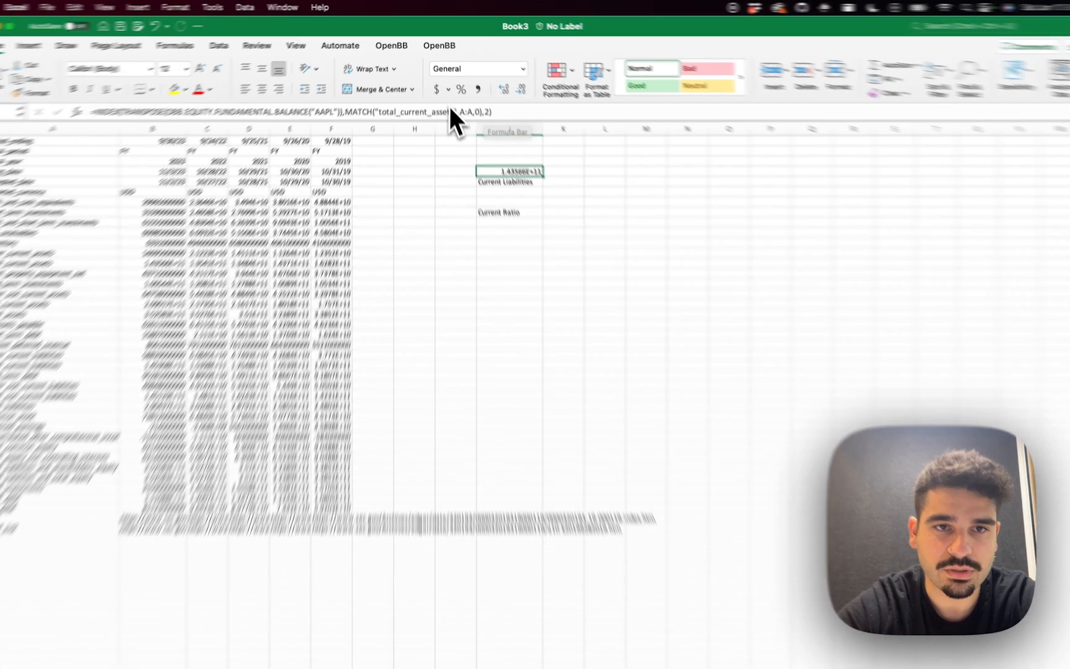
left_click(445, 104)
key("Escape")
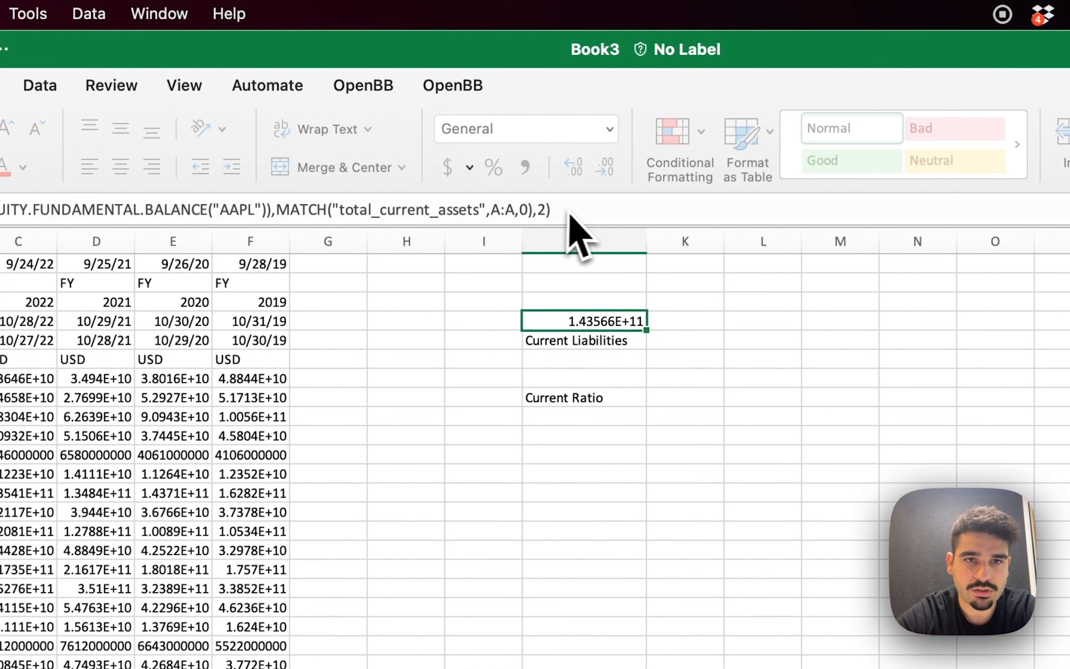
left_click(569, 214)
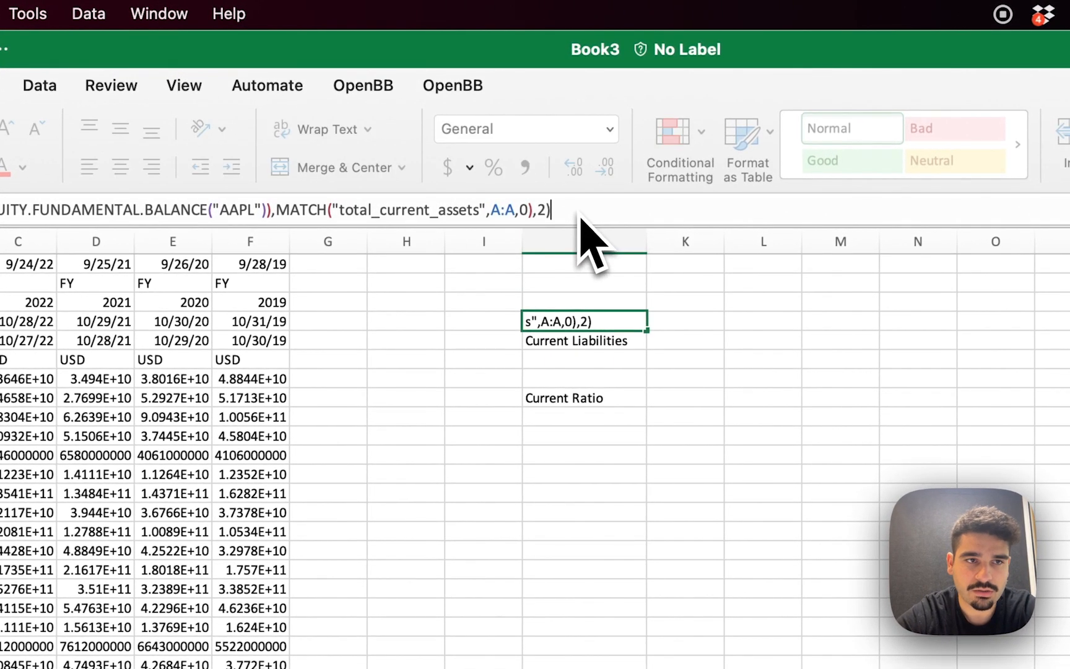
key("super+a")
key("Escape")
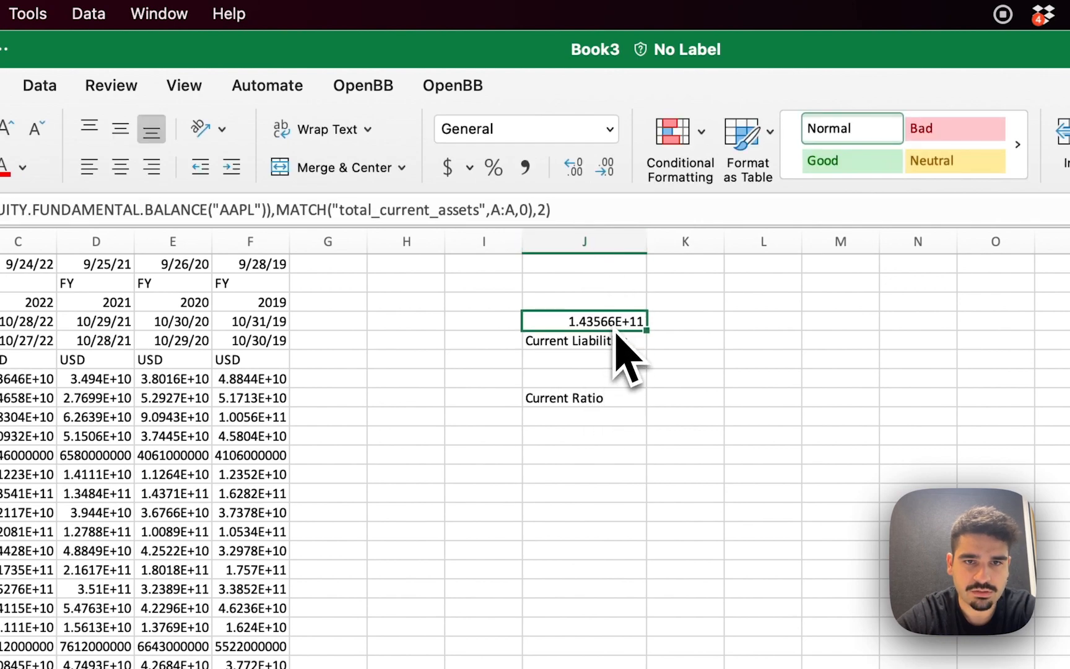
- Add the label "Current assets" in I4 and widen column I to fit it
left_click(486, 322)
type("Current assets")
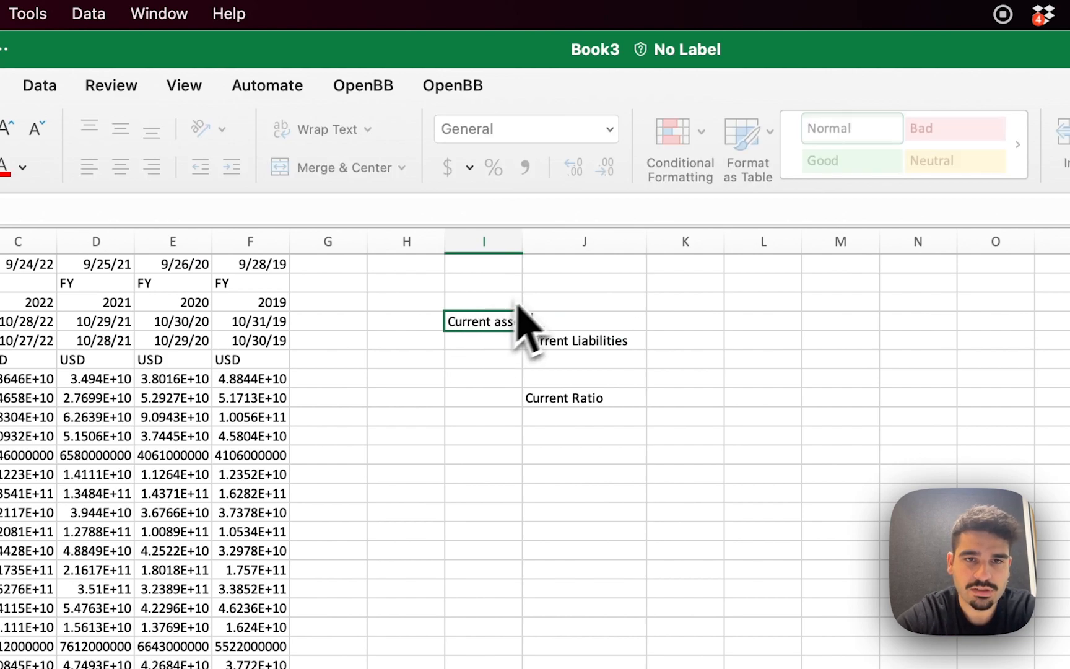
left_click(616, 281)
left_click_drag(522, 241, 567, 246)
- Replace the label in J5 with the copied INDEX/MATCH formula, changing its lookup value to "total_current_liabilities"
left_click(624, 341)
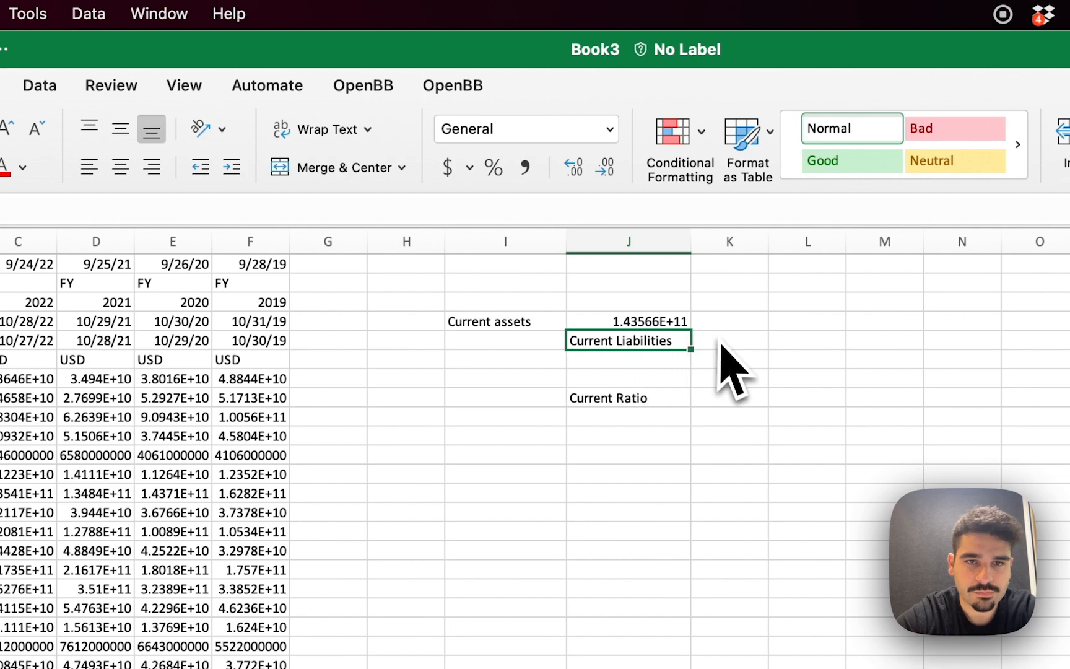
left_click(464, 213)
key("super+v")
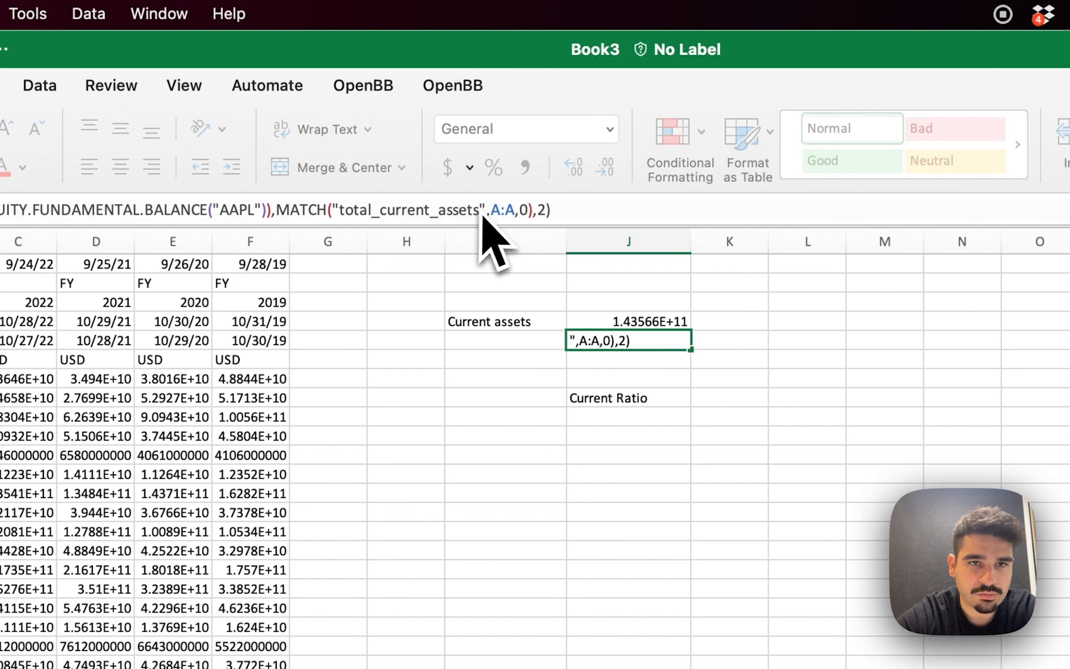
left_click_drag(479, 211, 433, 213)
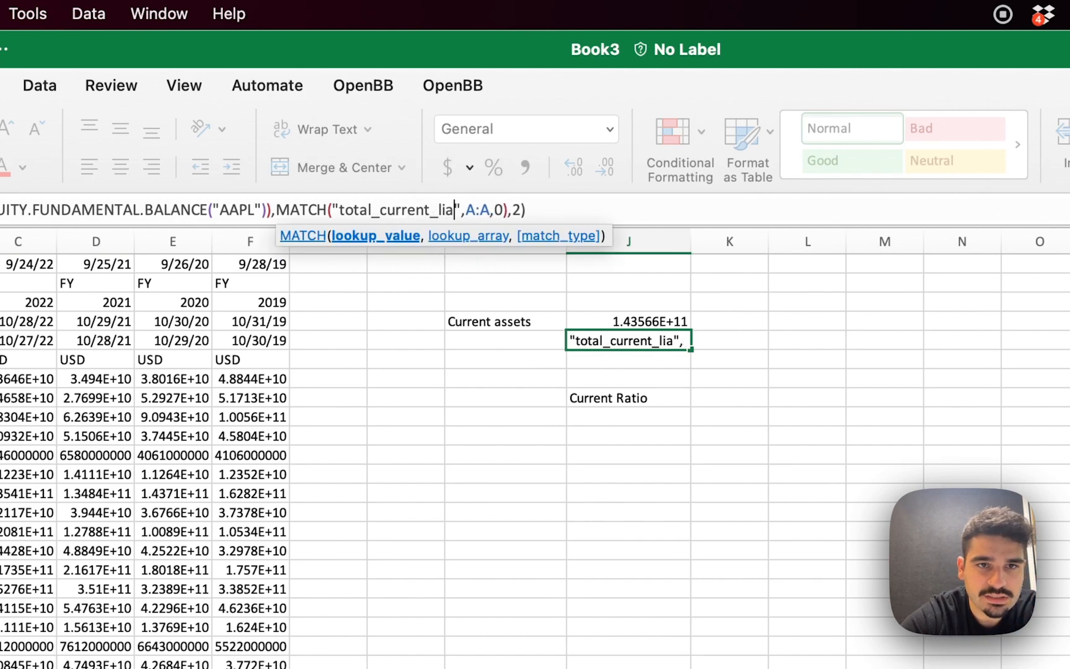
type("liabilities")
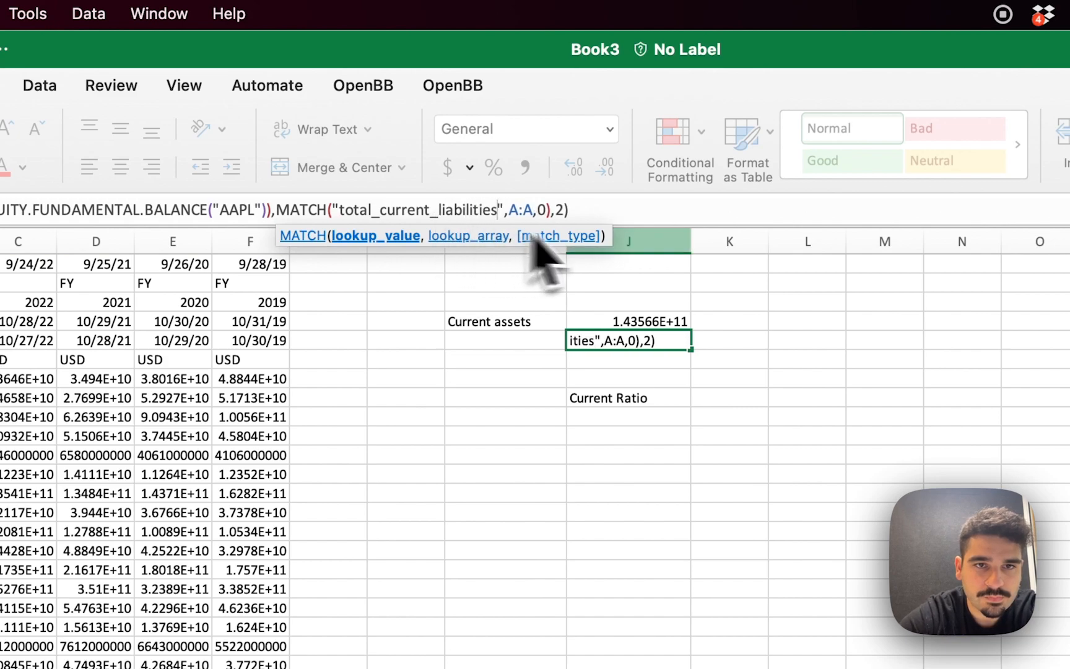
key("End")
key("Return")
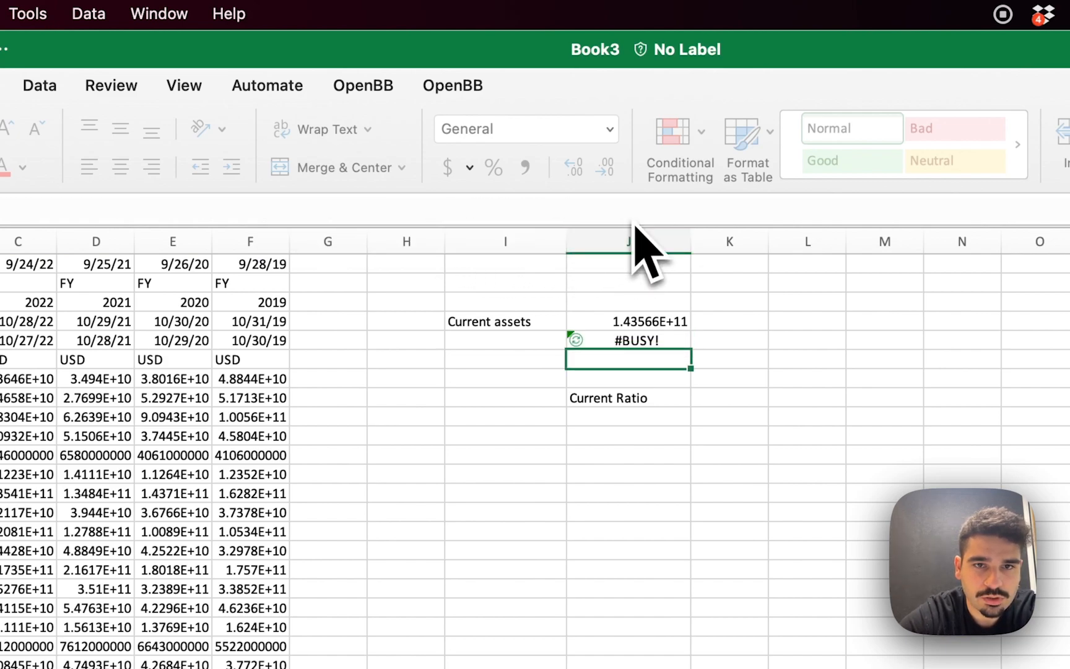
- Add the label "Current liabilities" in I5 and move the "Current Ratio" label from J8 to I7
double_click(529, 346)
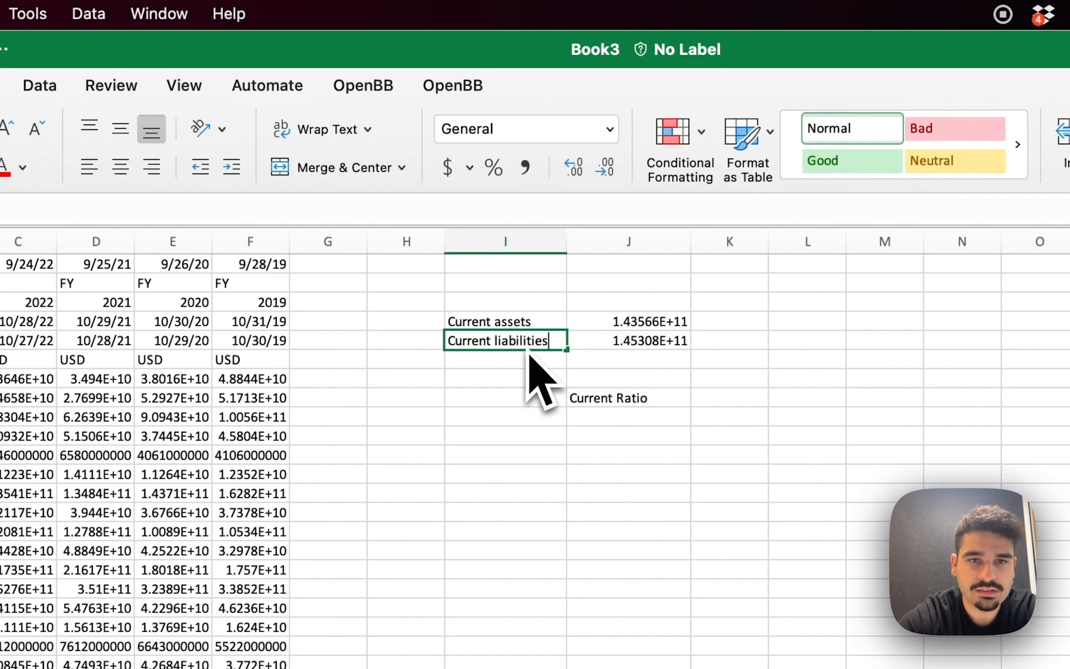
left_click(588, 400)
key("super+x")
left_click(489, 378)
key("super+v")
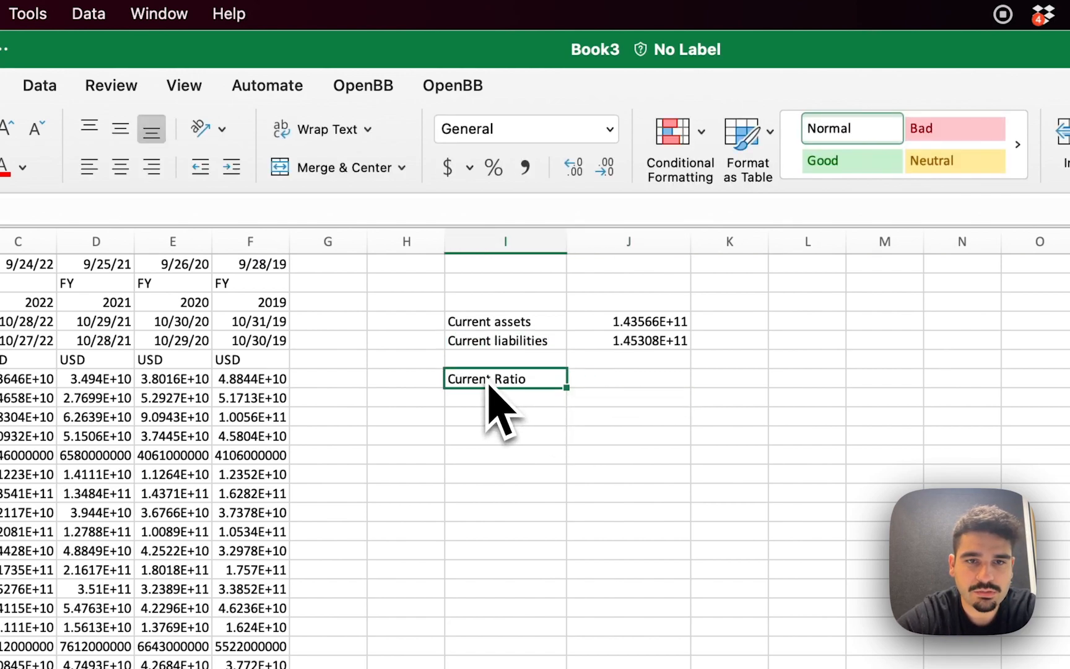
- Calculate the current ratio in J7 by dividing current assets in J4 by current liabilities in J5
left_click(642, 381)
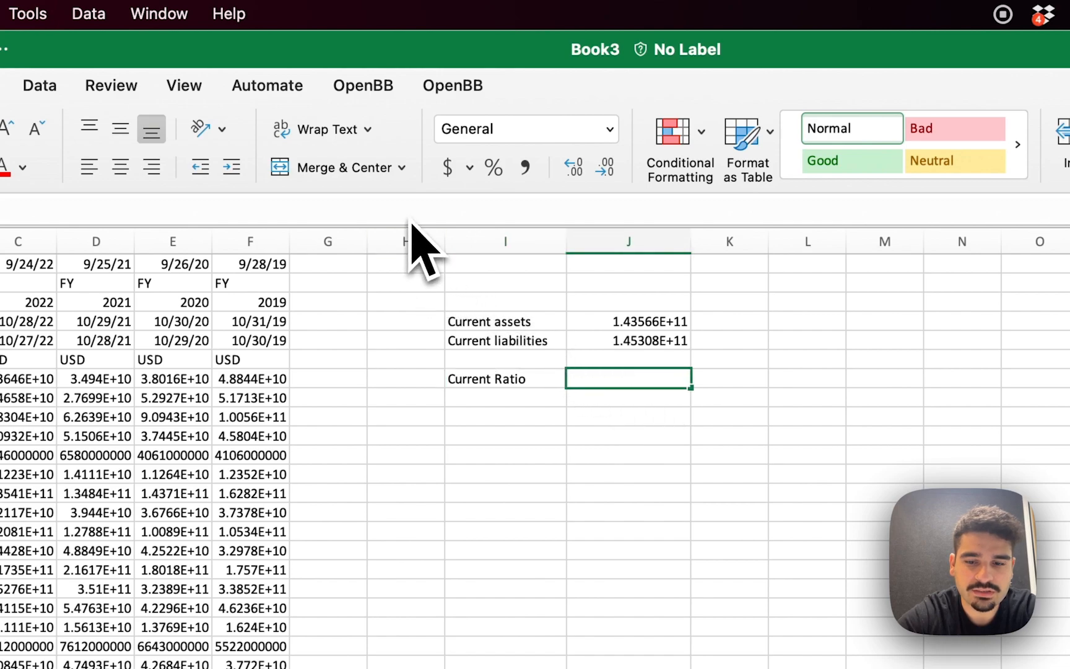
type("=")
left_click(650, 325)
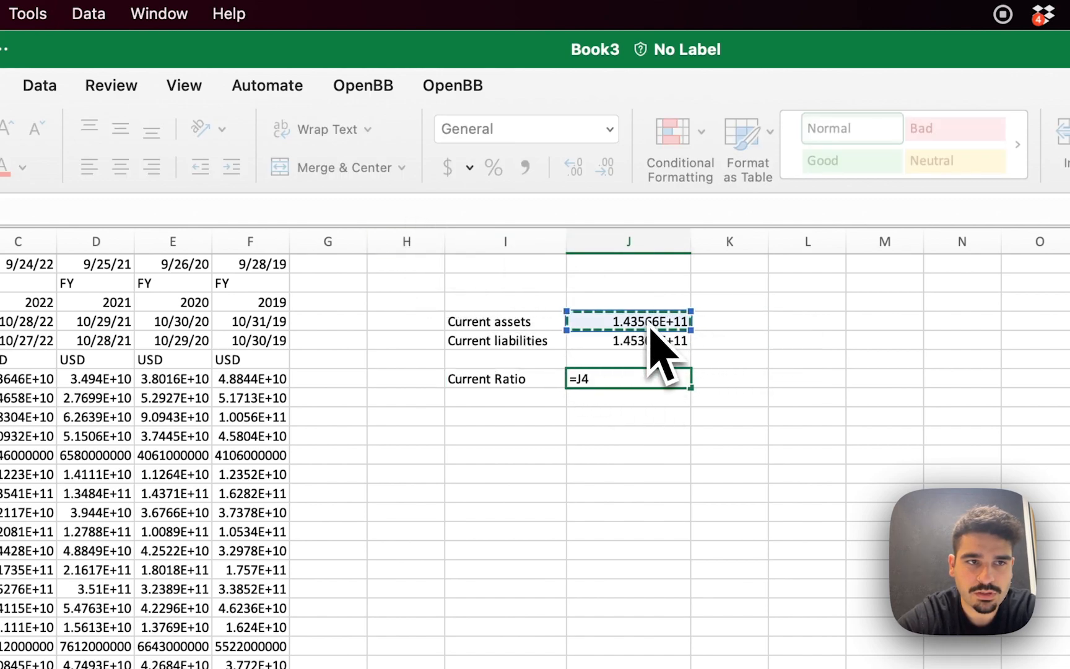
type("/")
left_click(655, 342)
key("Return")
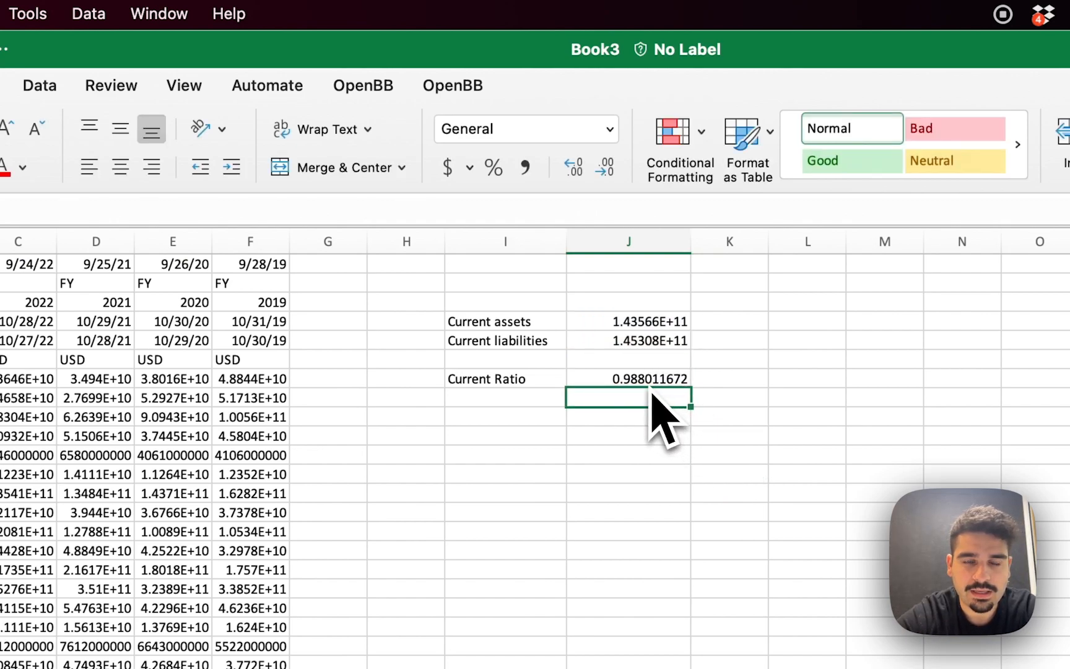
- Add the label "Ticker" in I2 and enter AAPL in J2
left_click(516, 287)
type("Ticker")
left_click(604, 288)
type("AAPL")
left_click(781, 344)
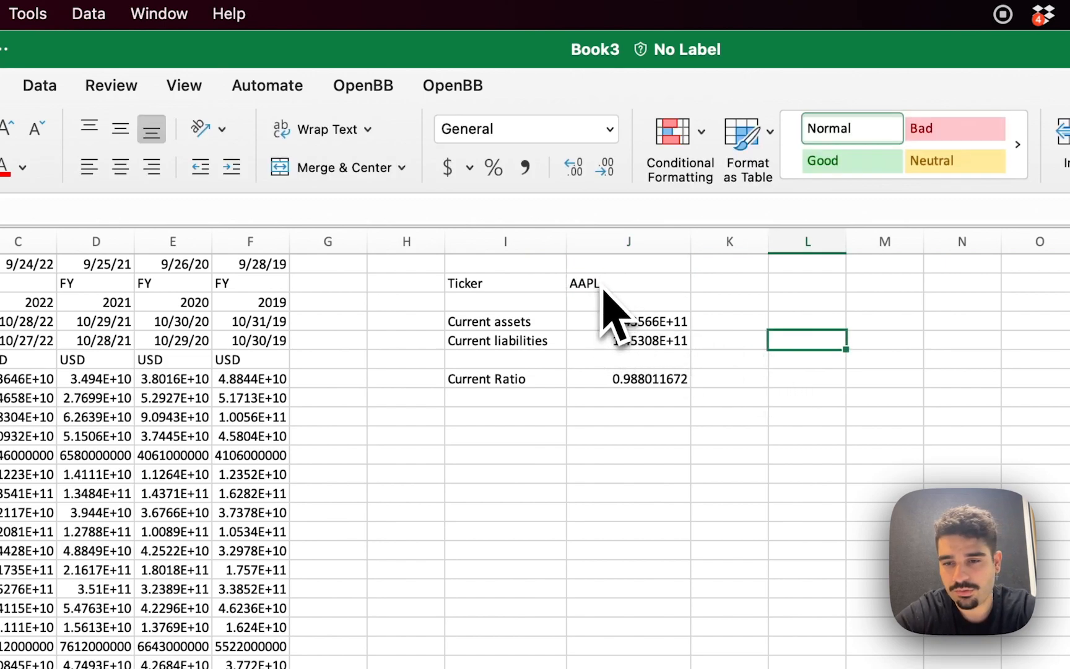
- In the current assets formula in J4, replace the hard-coded "AAPL" symbol with a reference to J2
left_click(625, 322)
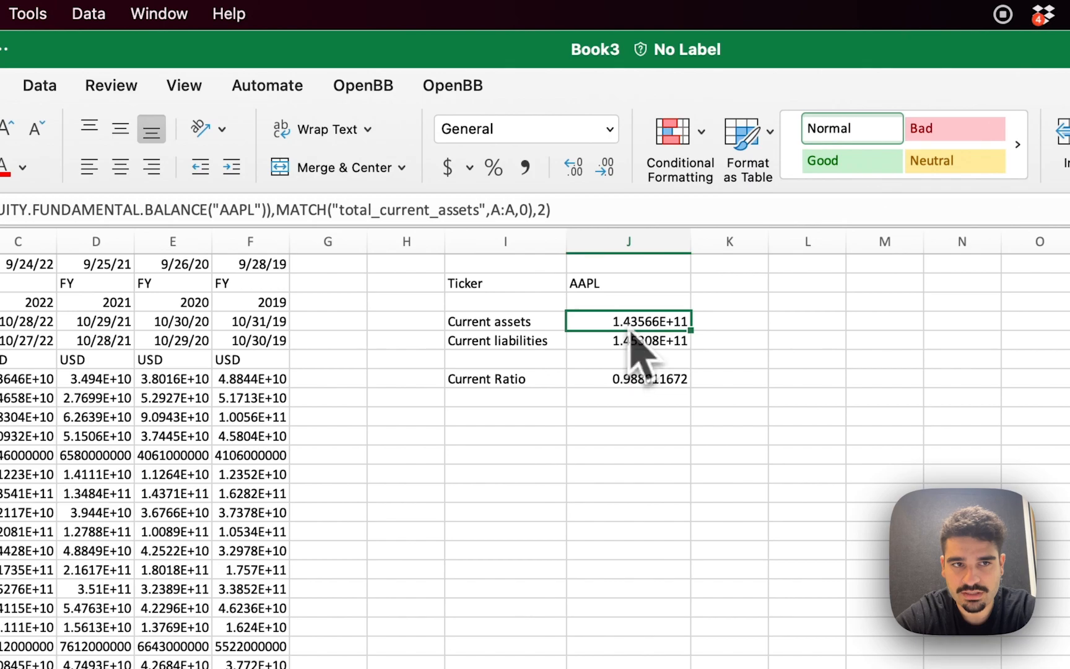
left_click(628, 342)
left_click(628, 325)
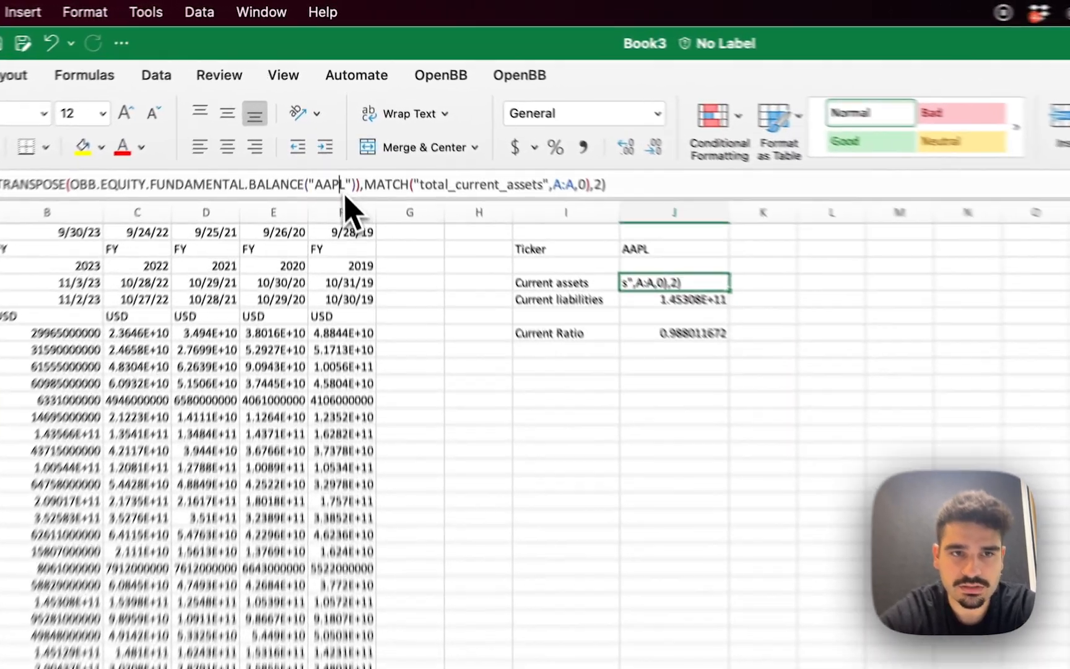
double_click(331, 105)
key("BackSpace")
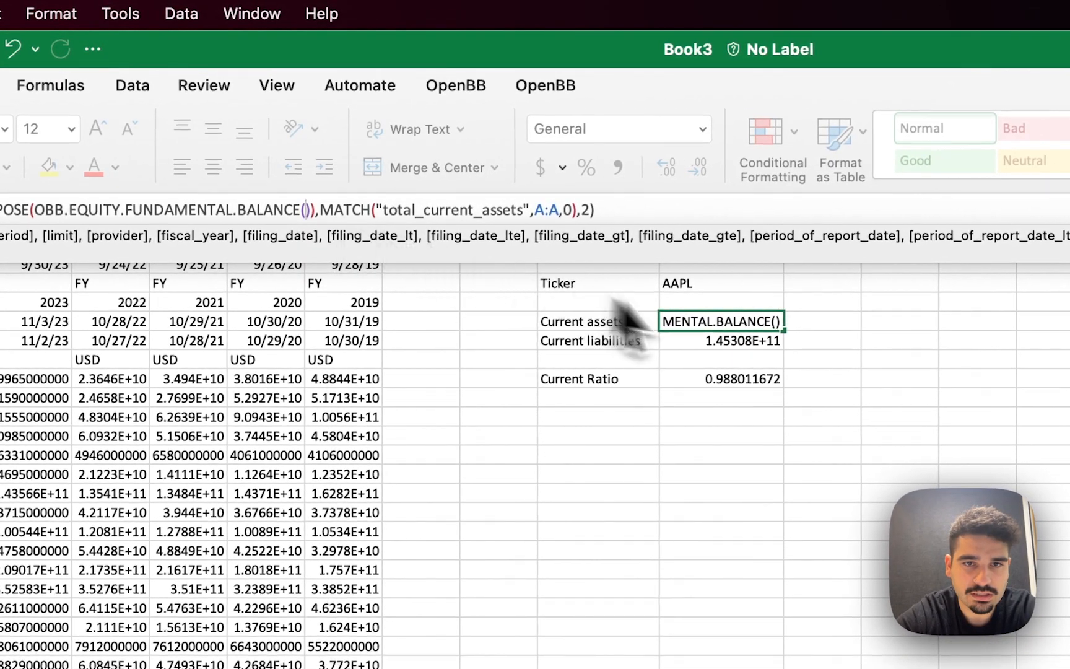
left_click(710, 285)
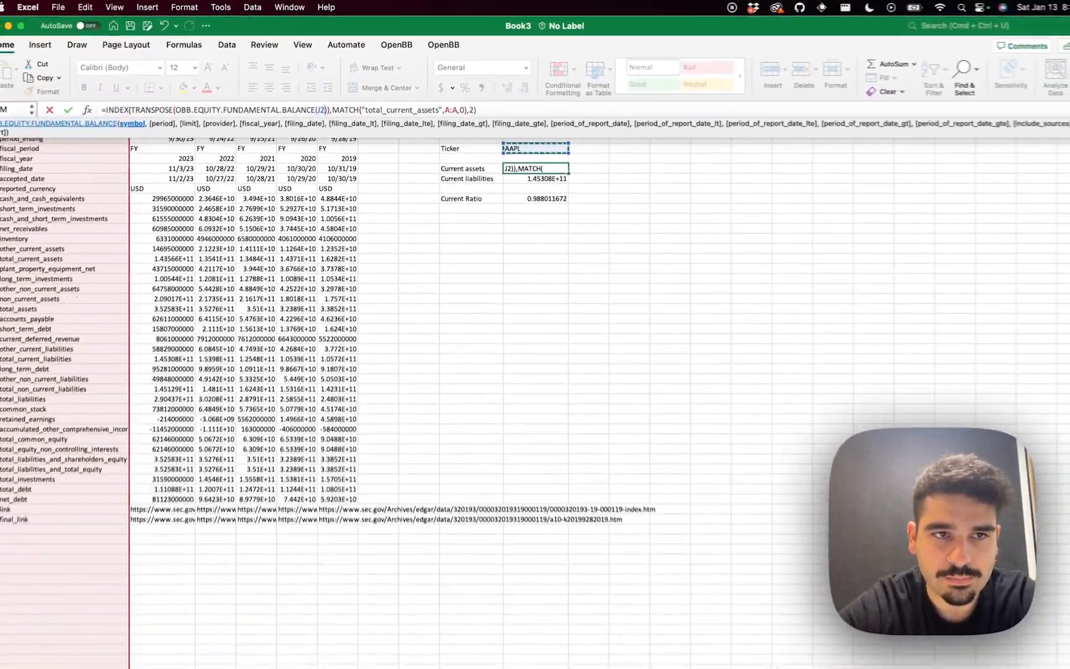
key("Return")
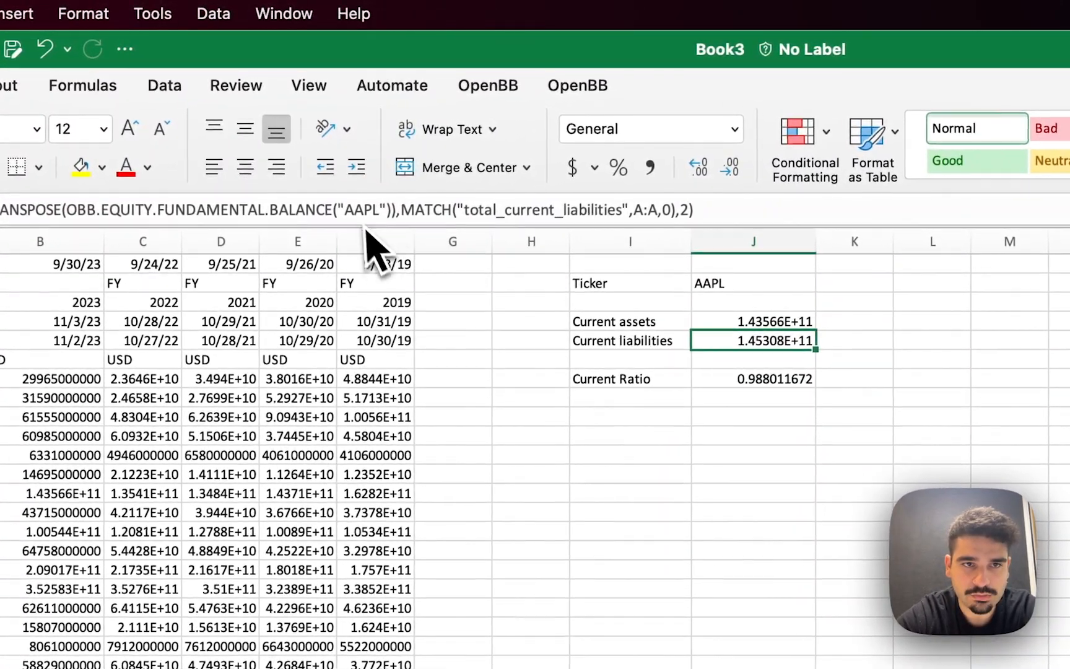
- In the current liabilities formula in J5, replace the hard-coded "AAPL" symbol with a reference to J2
double_click(369, 207)
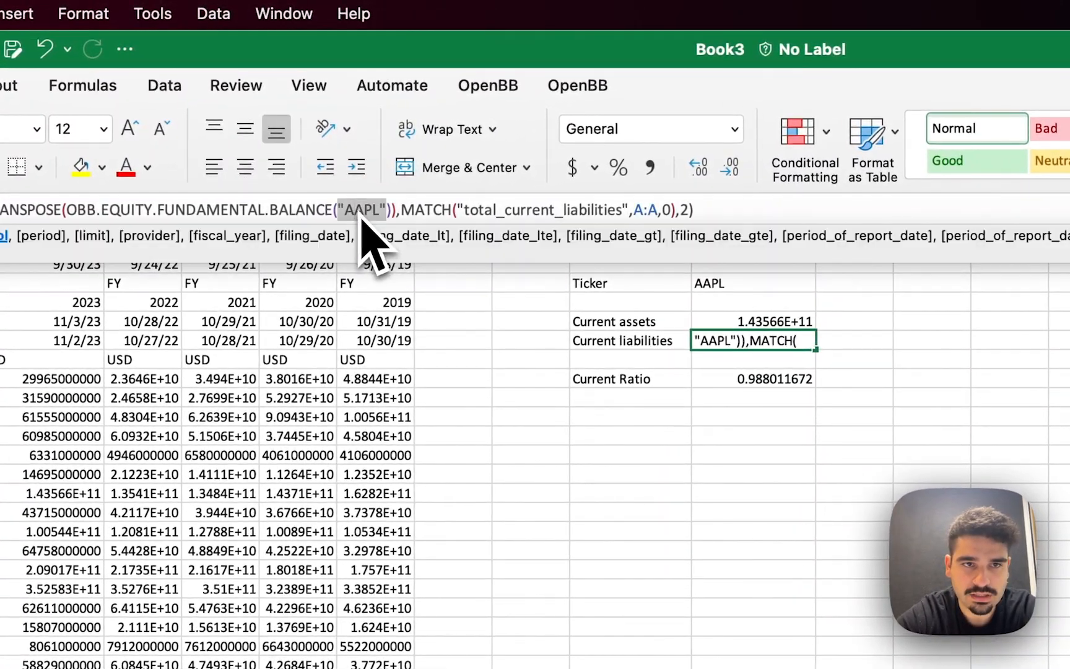
key("BackSpace")
left_click(730, 283)
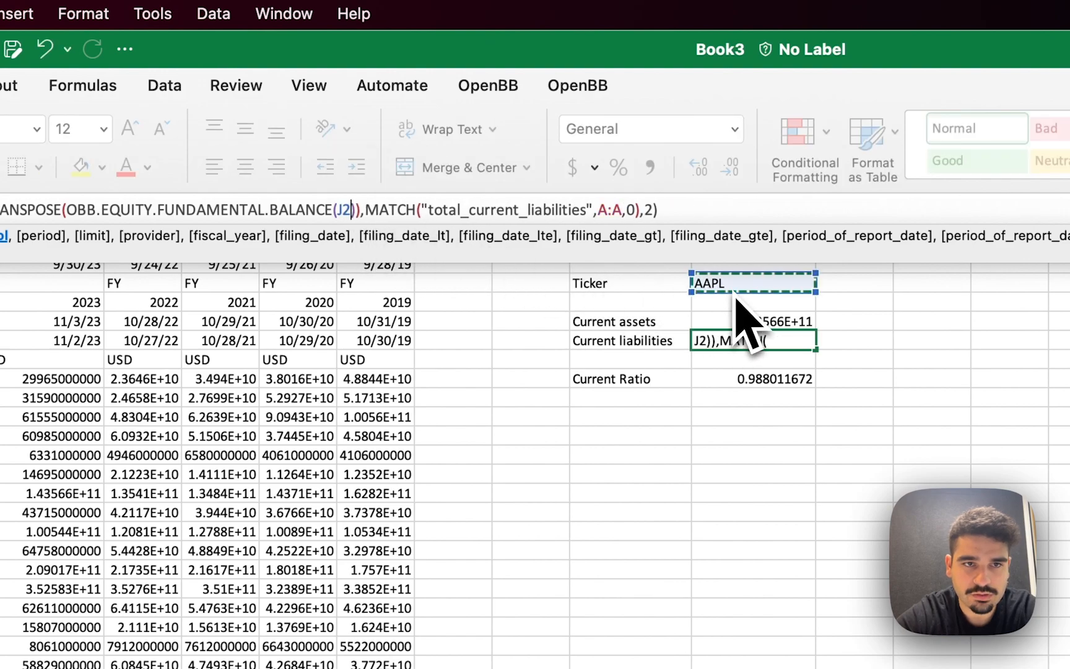
key("Return")
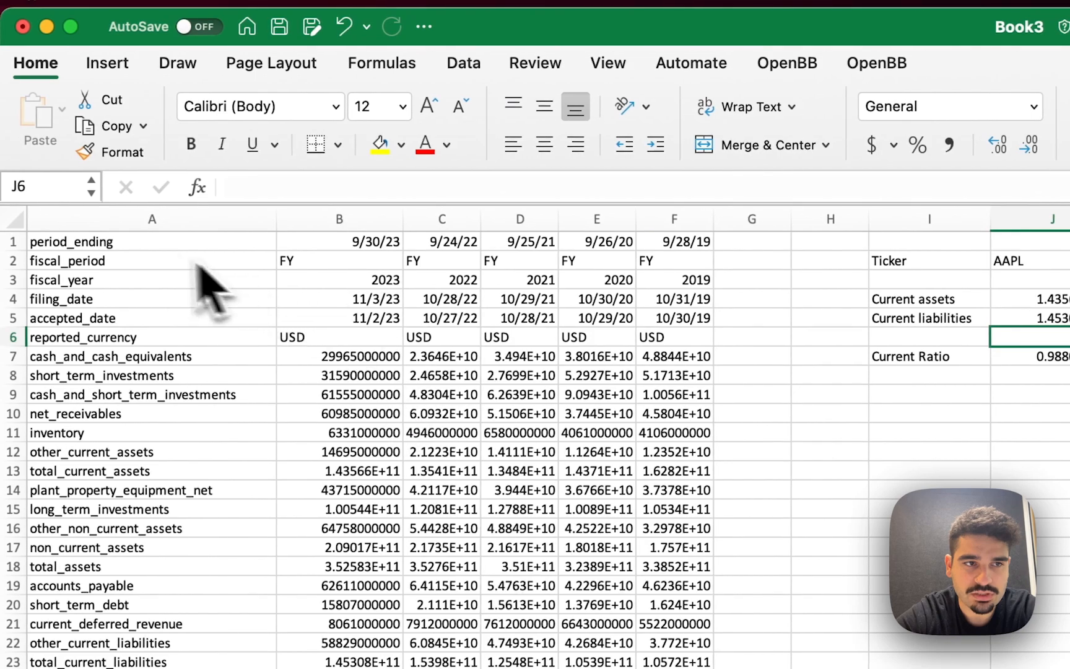
- In the balance sheet formula in A1, replace the hard-coded "AAPL" symbol with a reference to J2
left_click(130, 256)
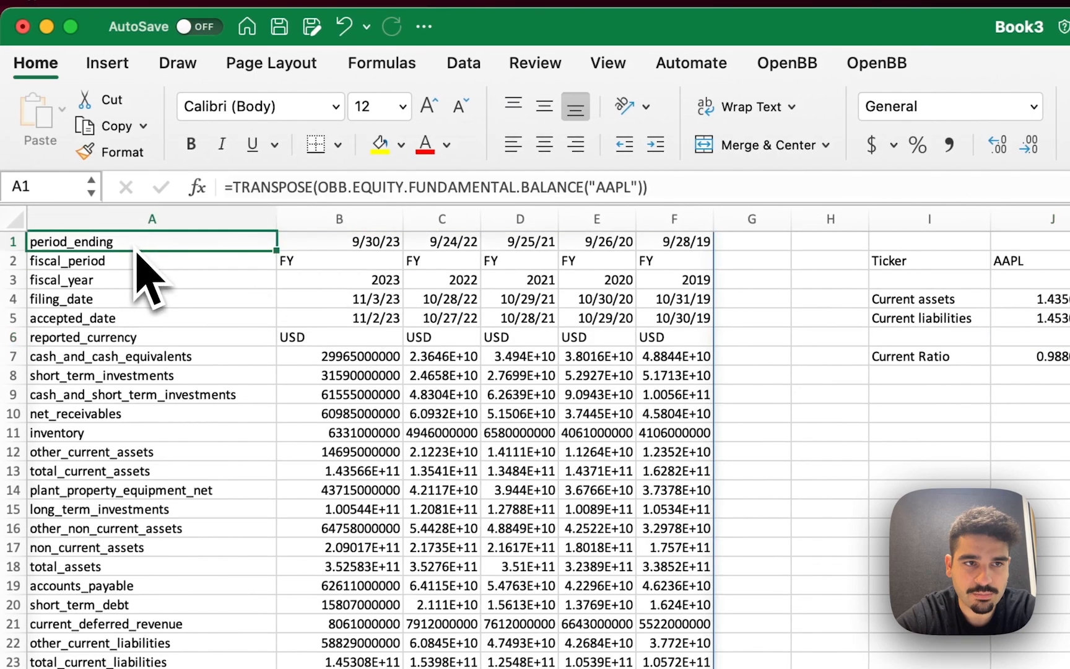
left_click(436, 188)
double_click(613, 187)
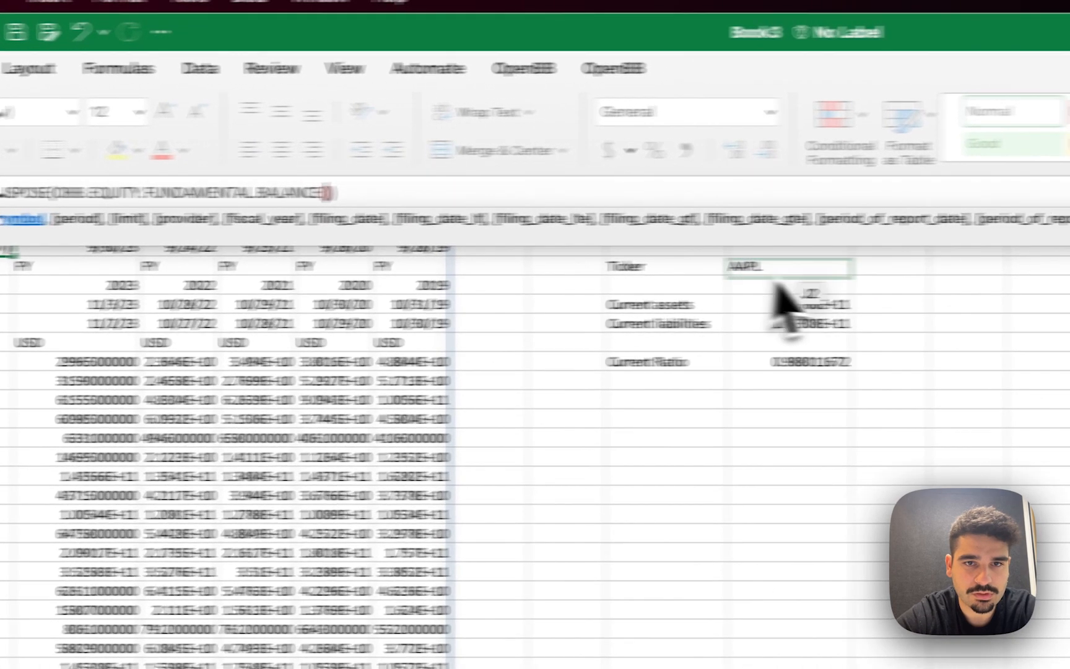
left_click(1016, 260)
key("Return")
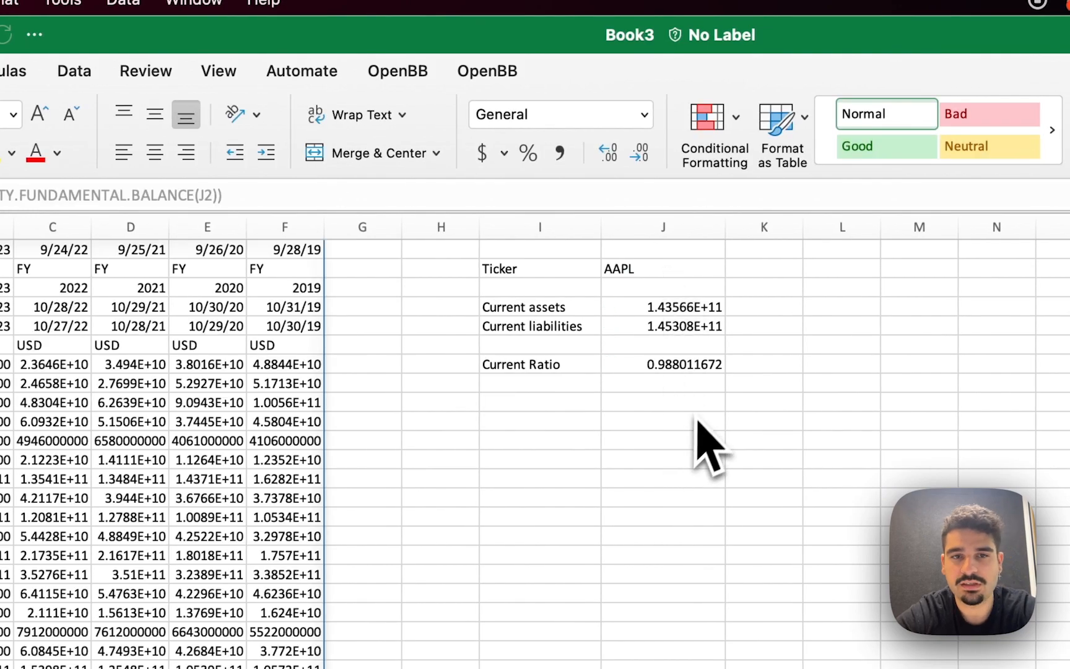
- Set the ticker in J2 to MSFT
left_click(647, 276)
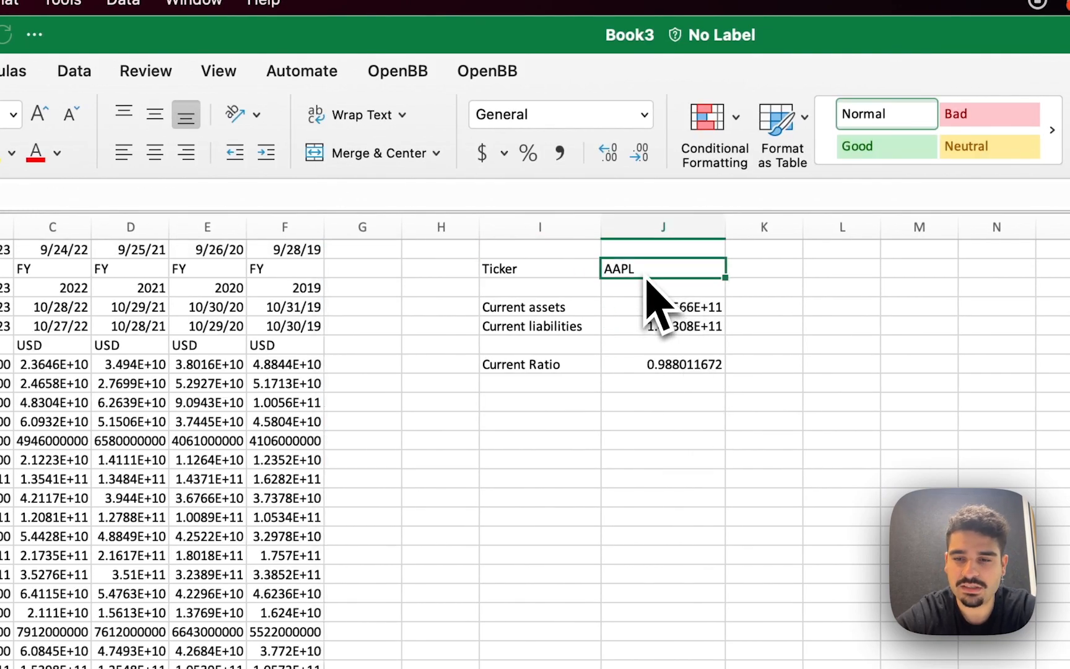
key("Return")
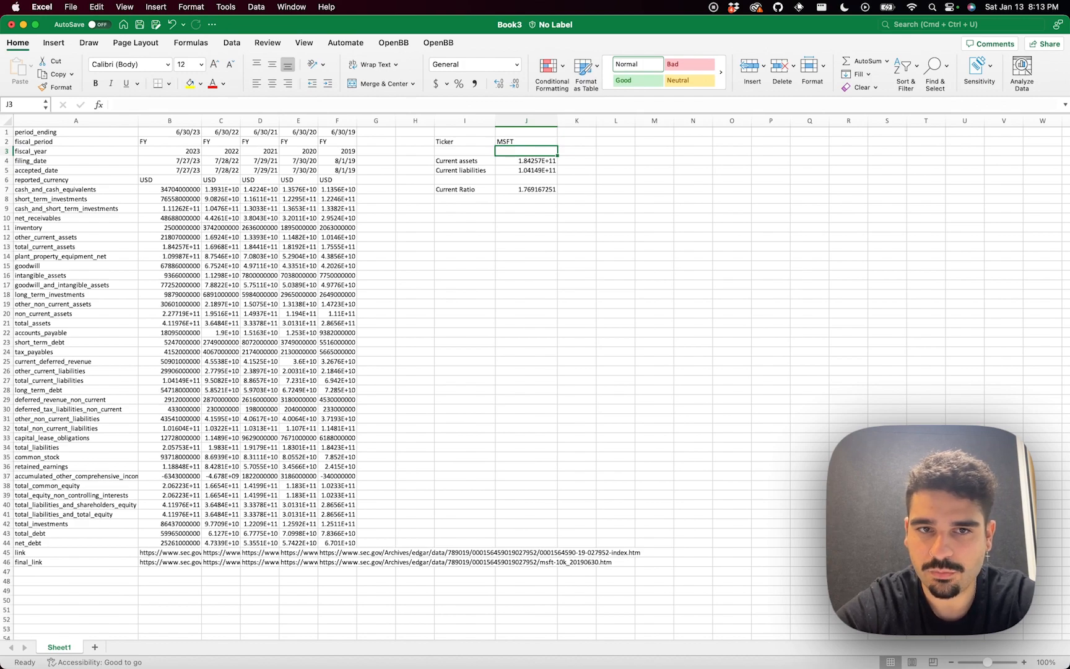
- Switch to the Arc browser and open the OpenBB Terminal Pro page
key("super+Tab")
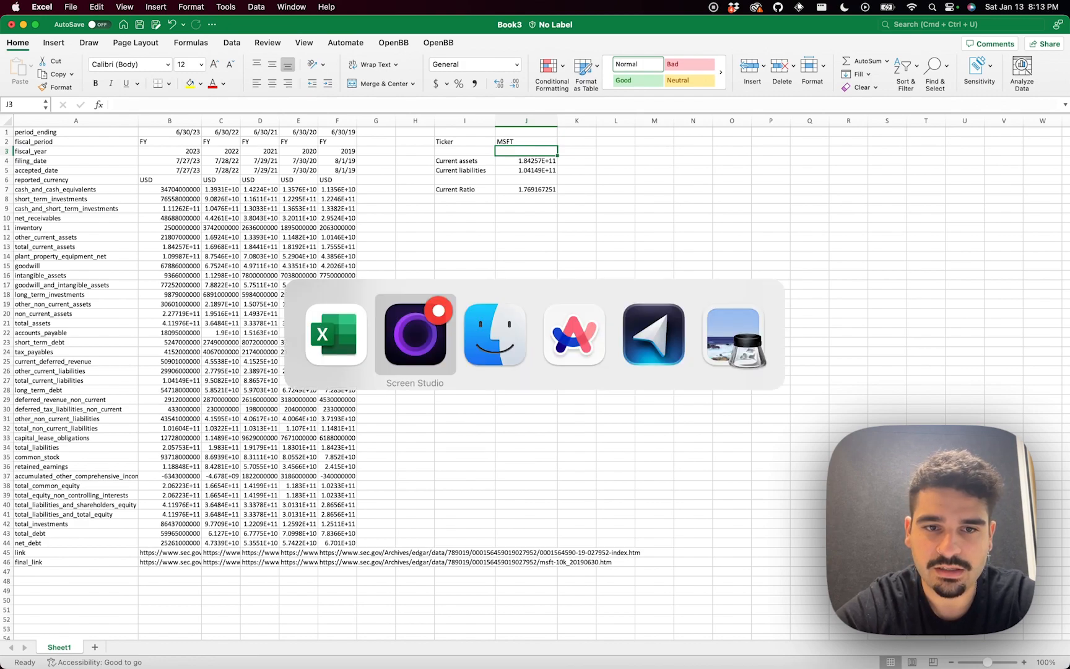
key("super+Tab")
key("super+Tab")
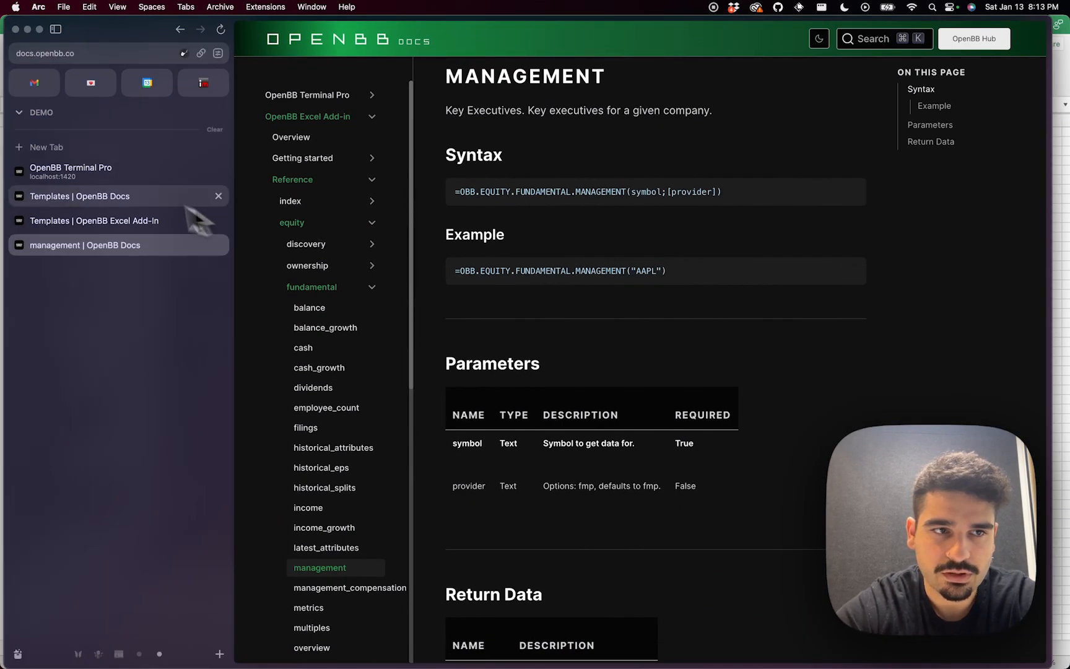
left_click(117, 173)
left_click(480, 239)
scroll(491, 242, "up", 10)
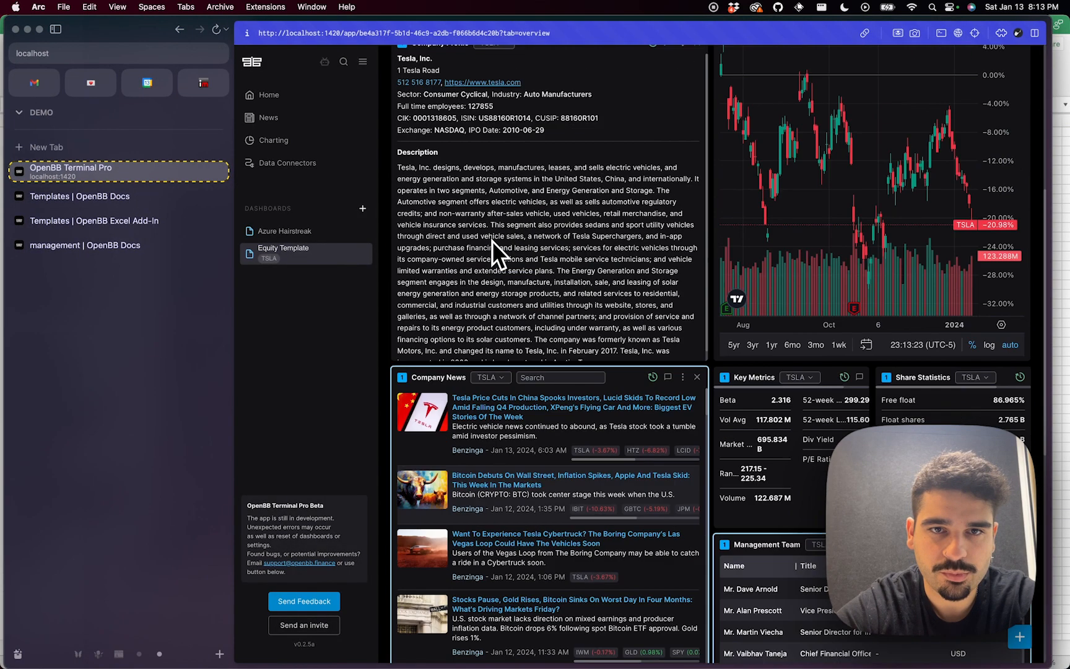
key("super+Tab")
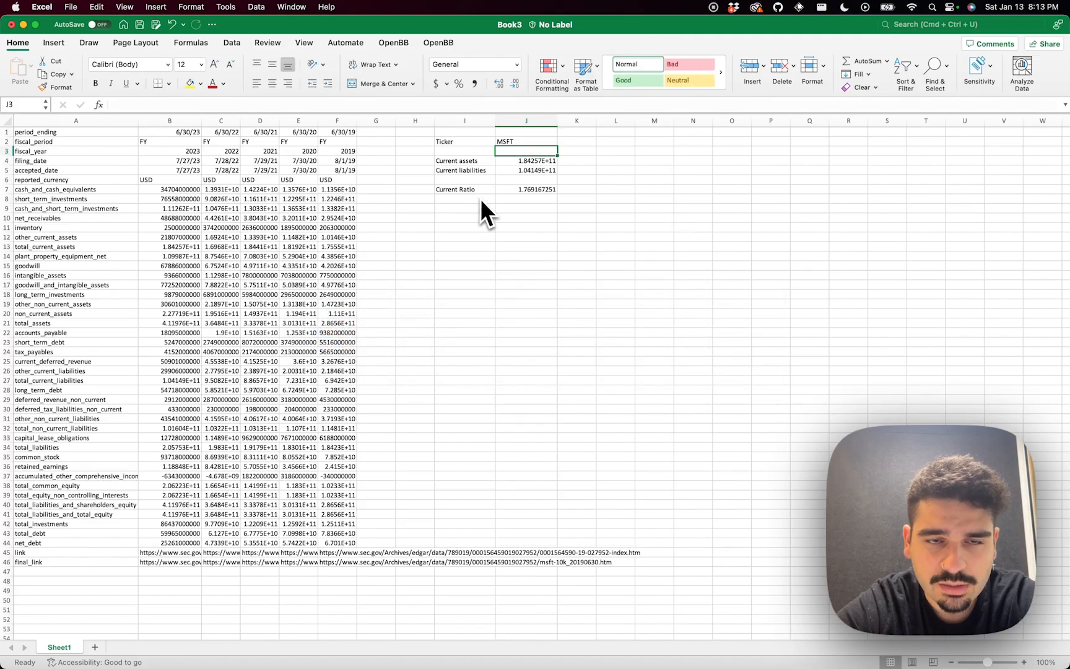
key("super+Tab")
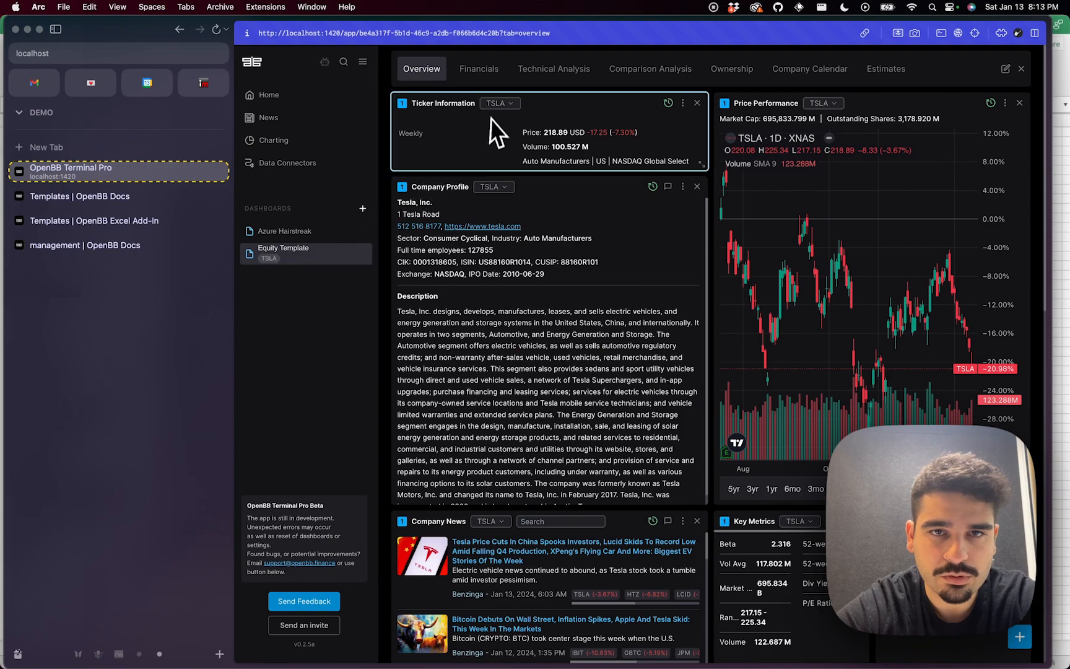
- In the Azure Hairstreak dashboard, search for "ratio" and add the Financial Ratios widget
left_click(334, 230)
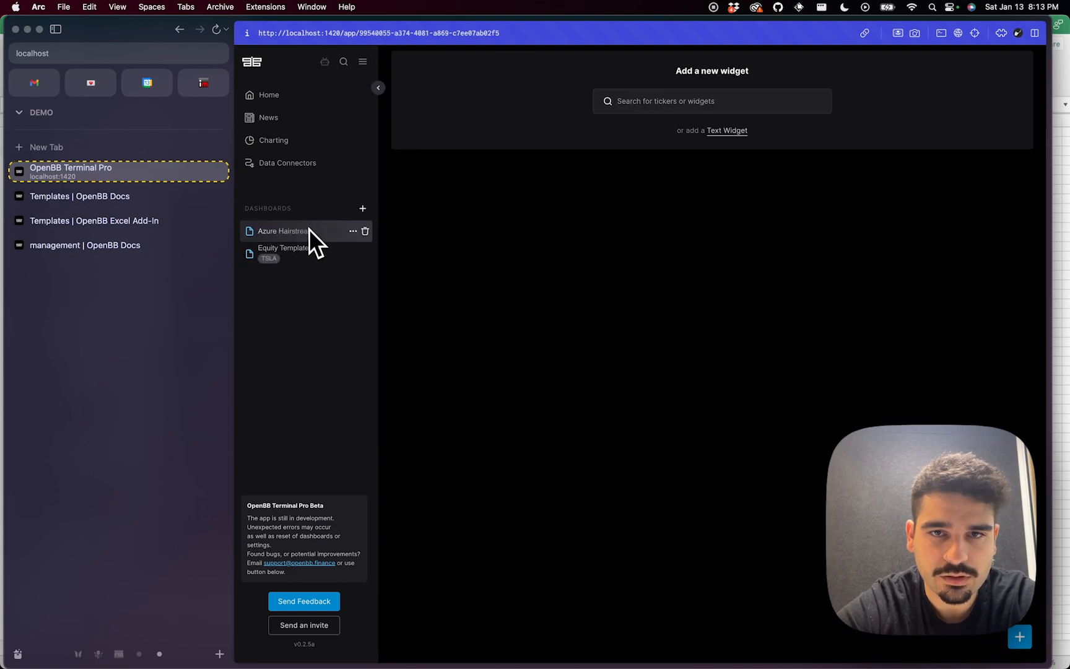
key("super+k")
type("ratio")
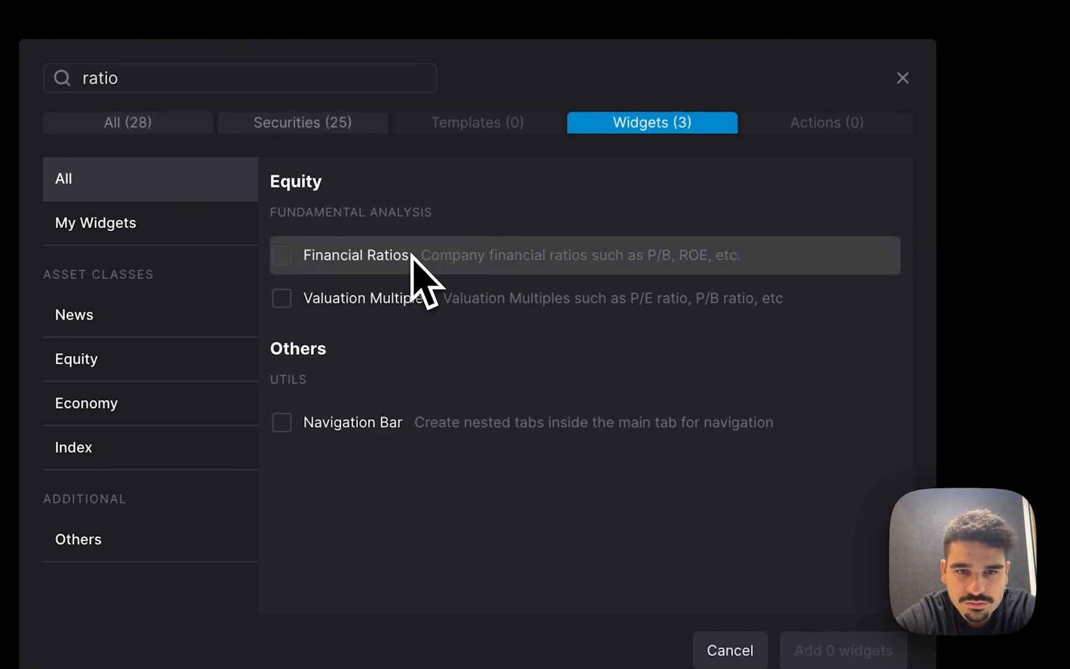
left_click(410, 255)
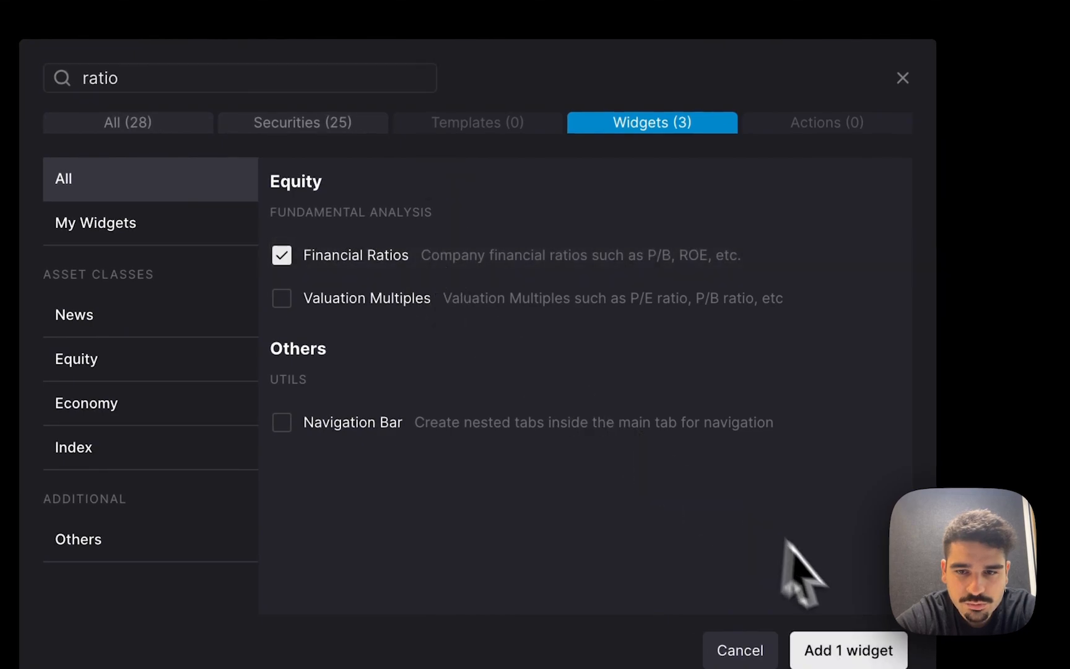
left_click(842, 650)
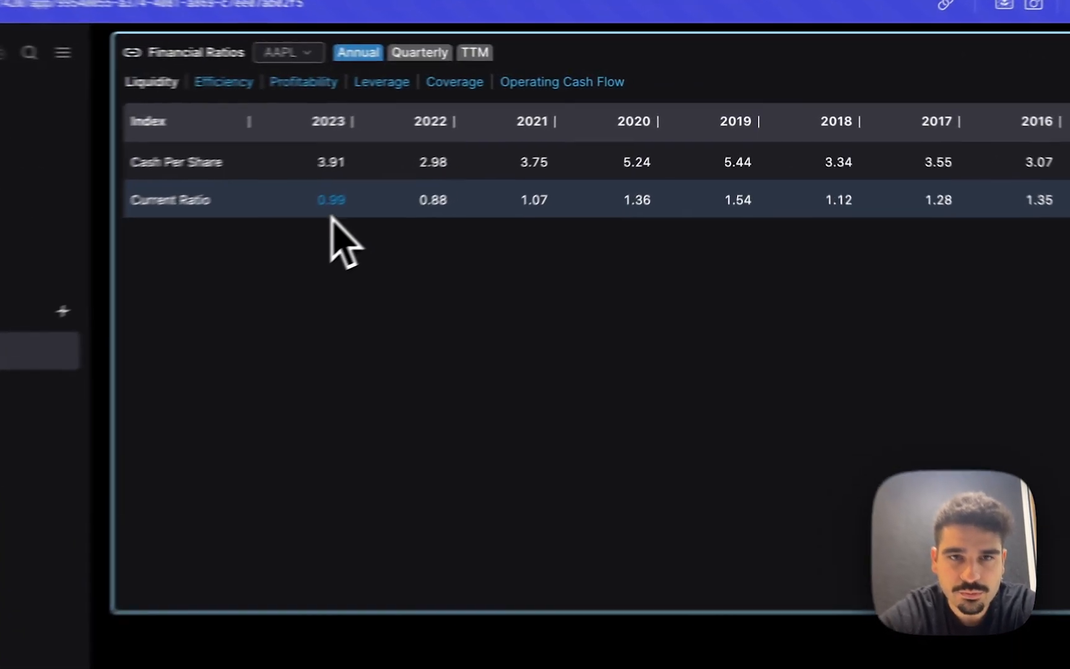
- Check Apple's 2023 current ratio in the Financial Ratios widget and set the widget's ticker to MSFT
left_click(511, 147)
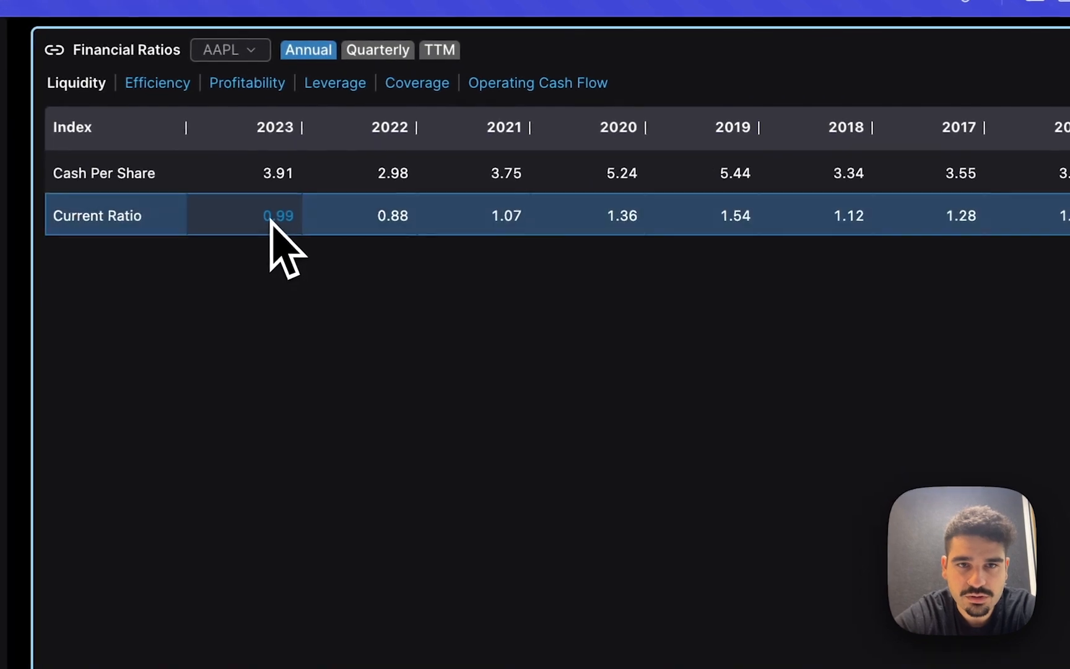
left_click(220, 49)
type("MSFT")
left_click(257, 173)
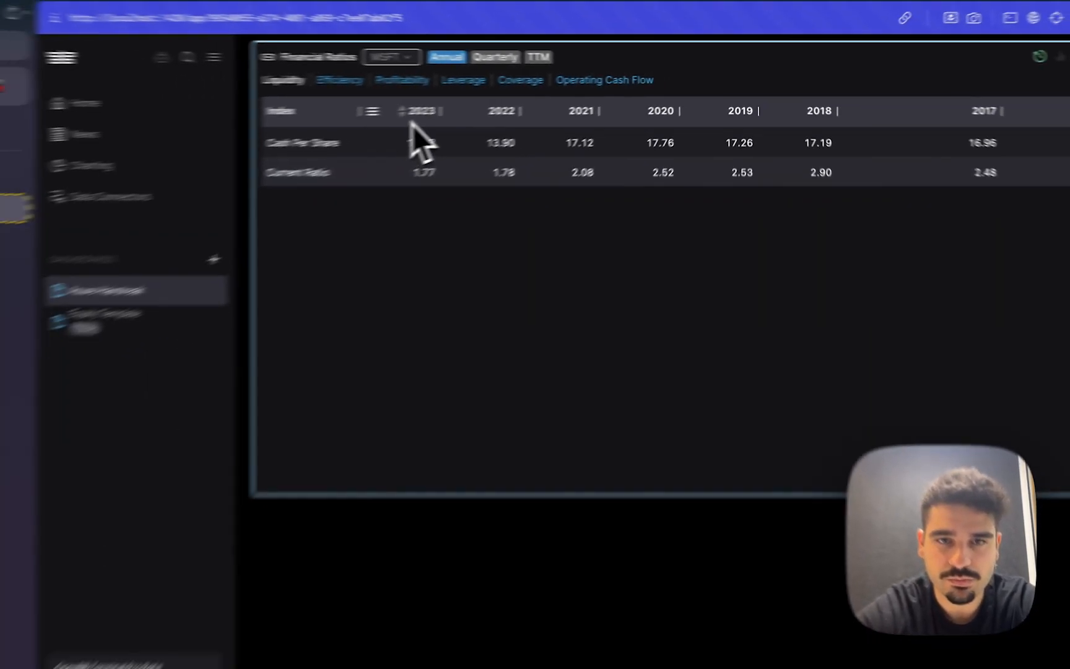
- Switch back to Excel and set the ticker in J2 to AAPL
key("super+Tab")
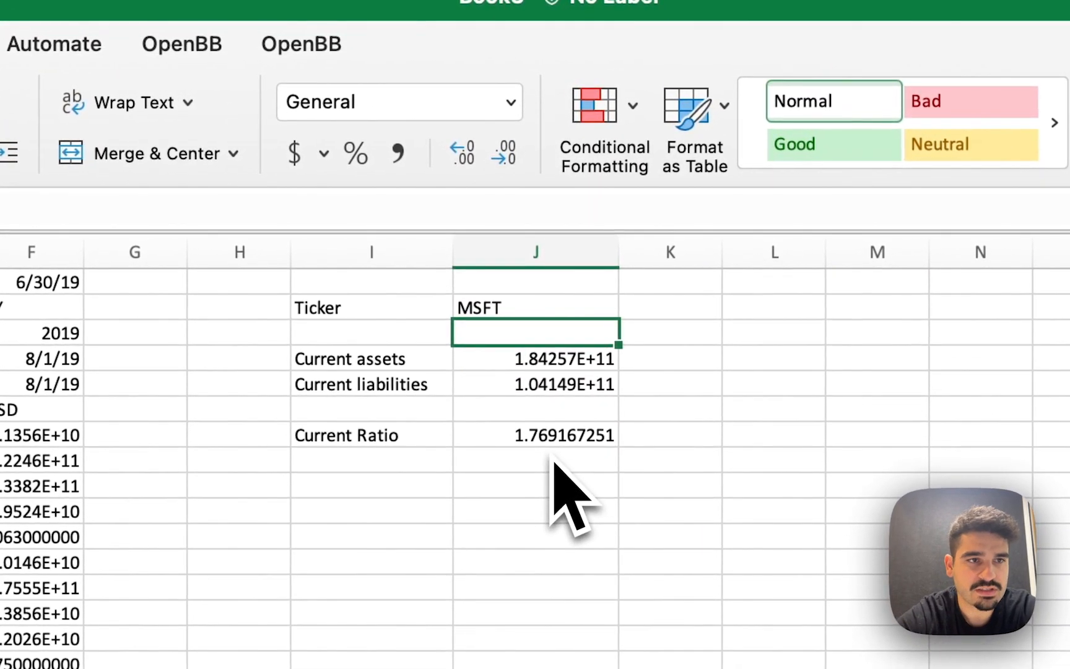
left_click(531, 308)
type("AAPL")
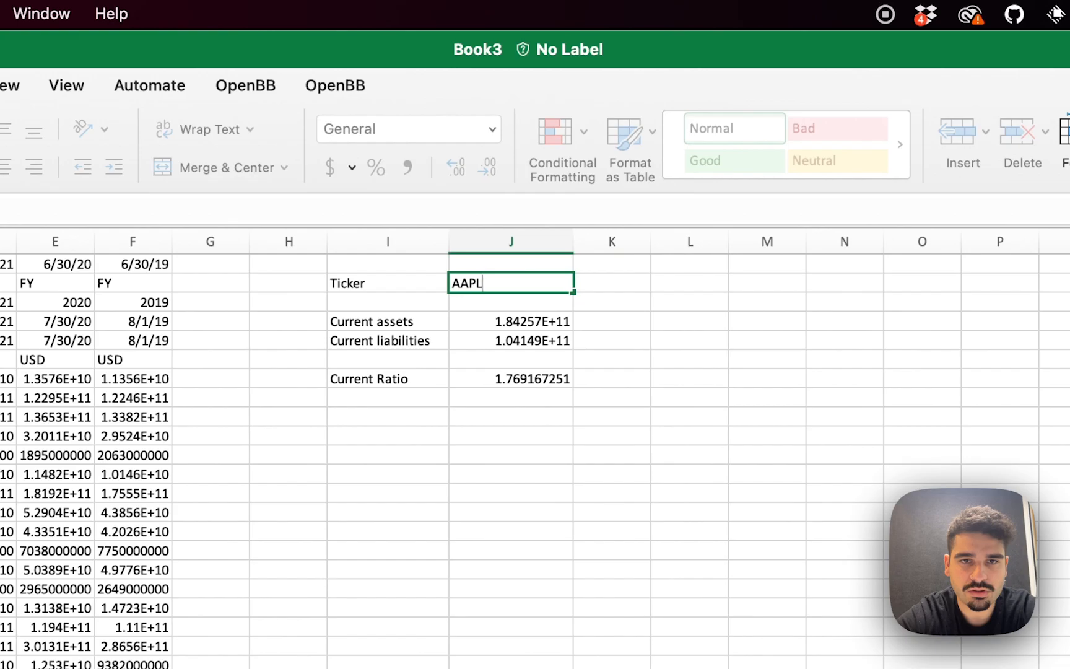
key("Return")
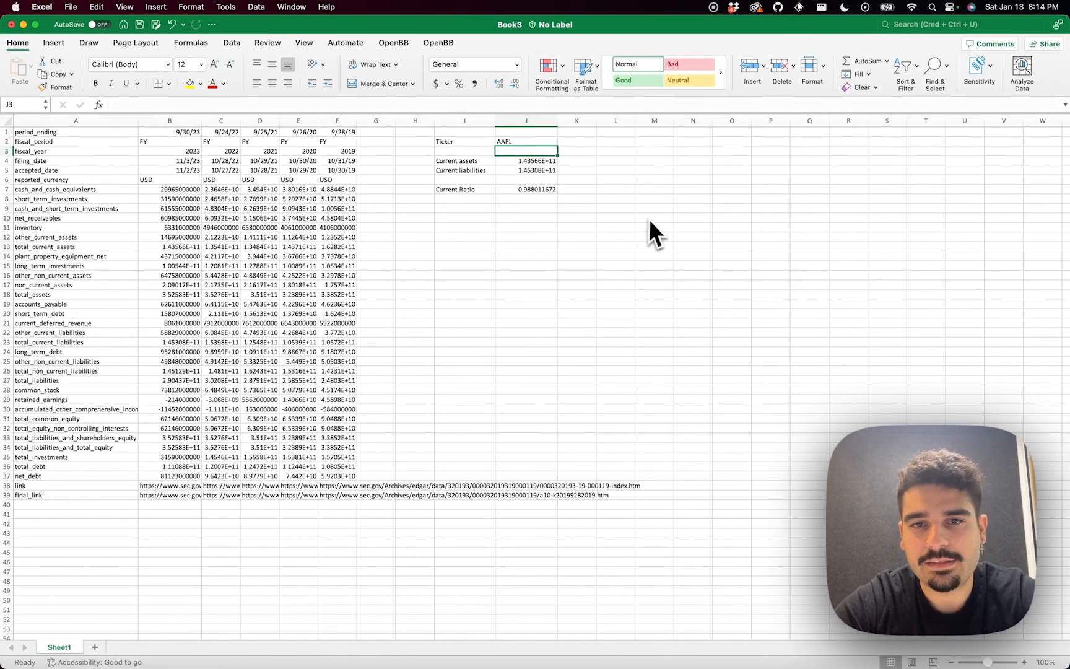
- Enter the formula =OBB.ECONOMY.CPI("portugal") in N5 and widen column N
left_click(682, 172)
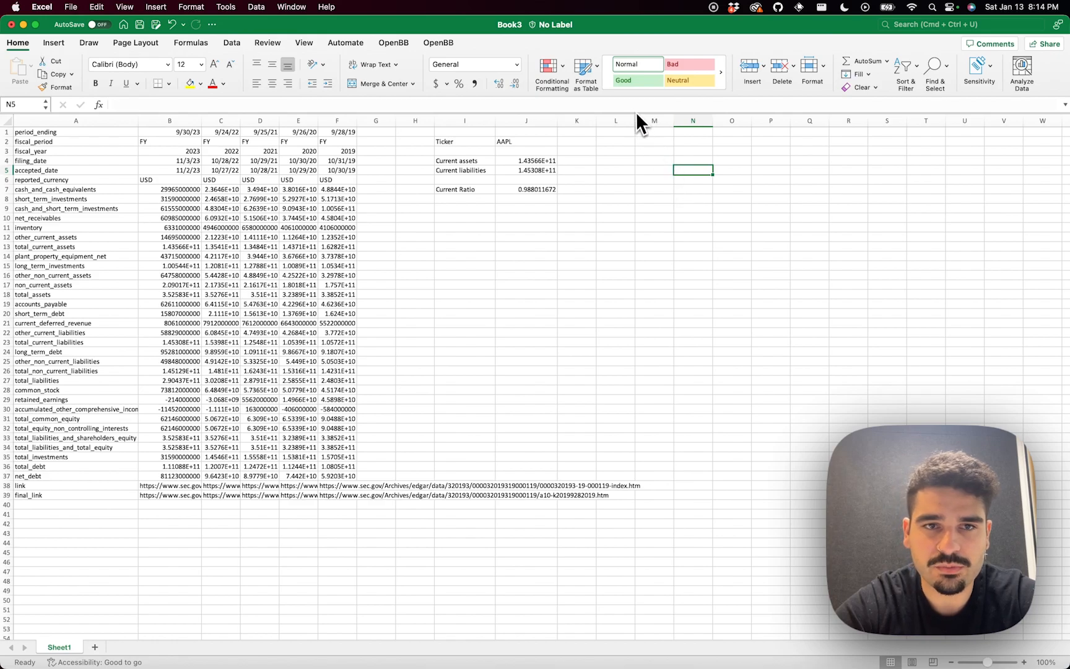
key("F2")
type("=")
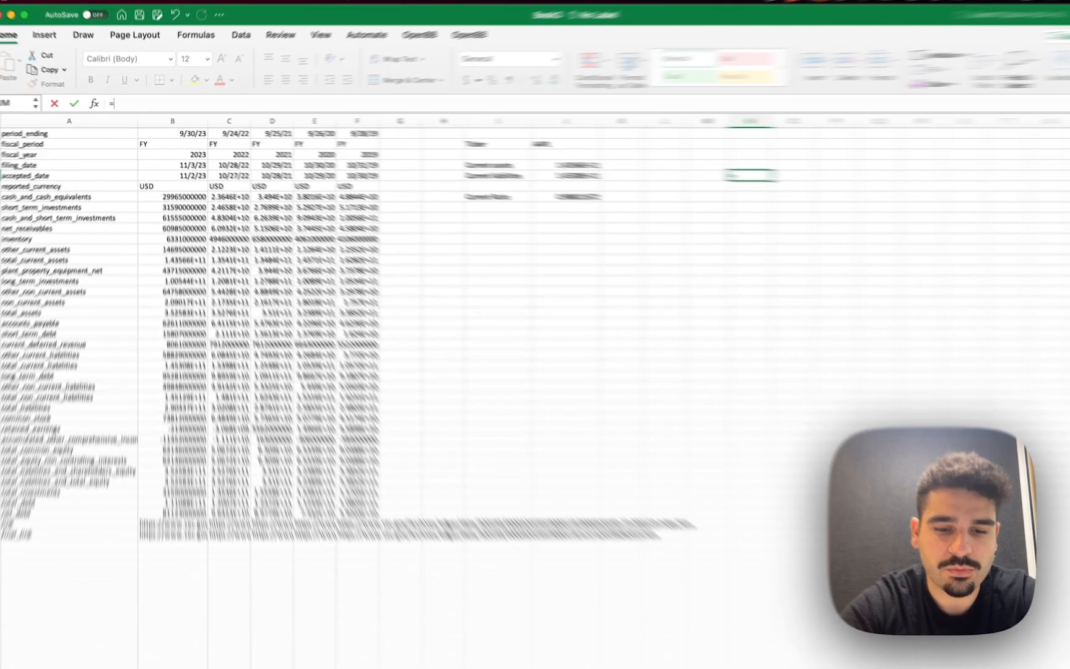
type("OBB.E")
type("C")
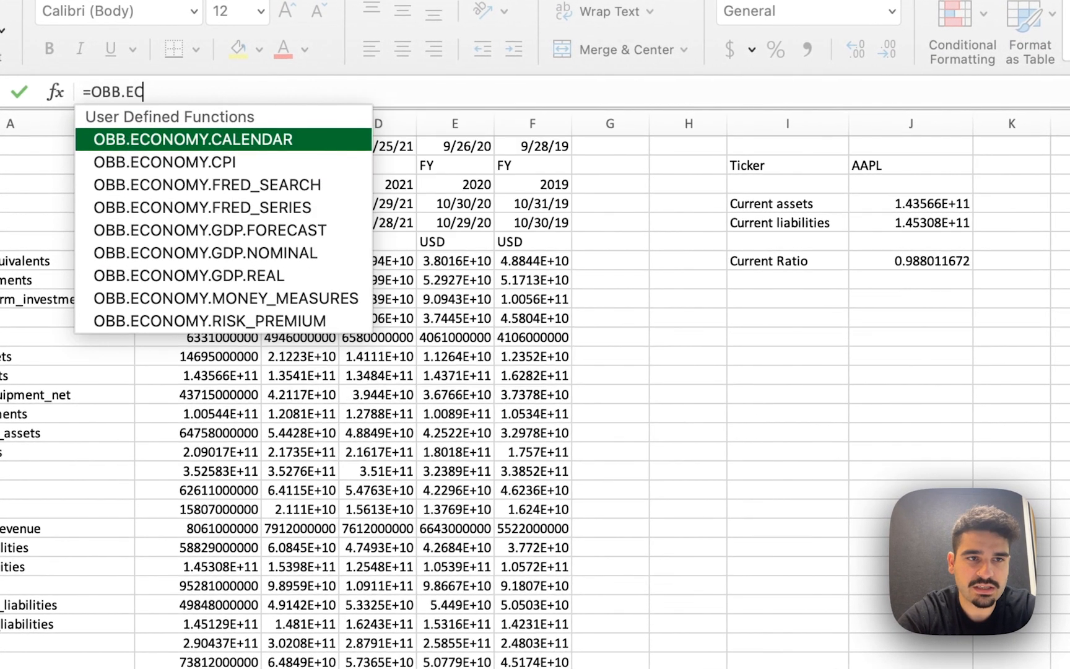
key("Down")
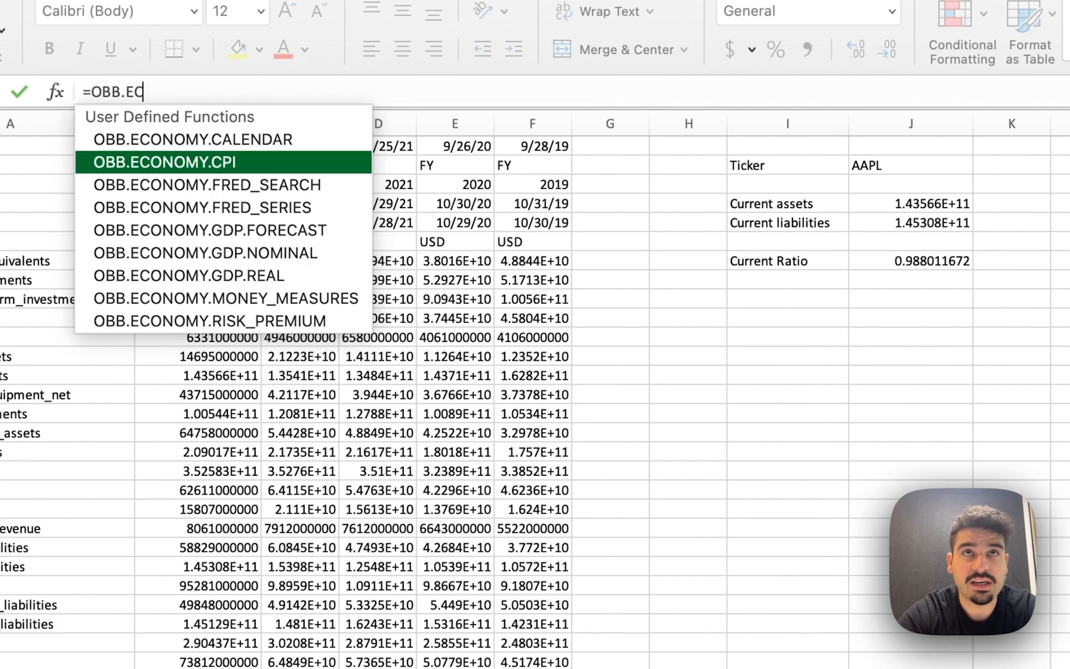
key("Tab")
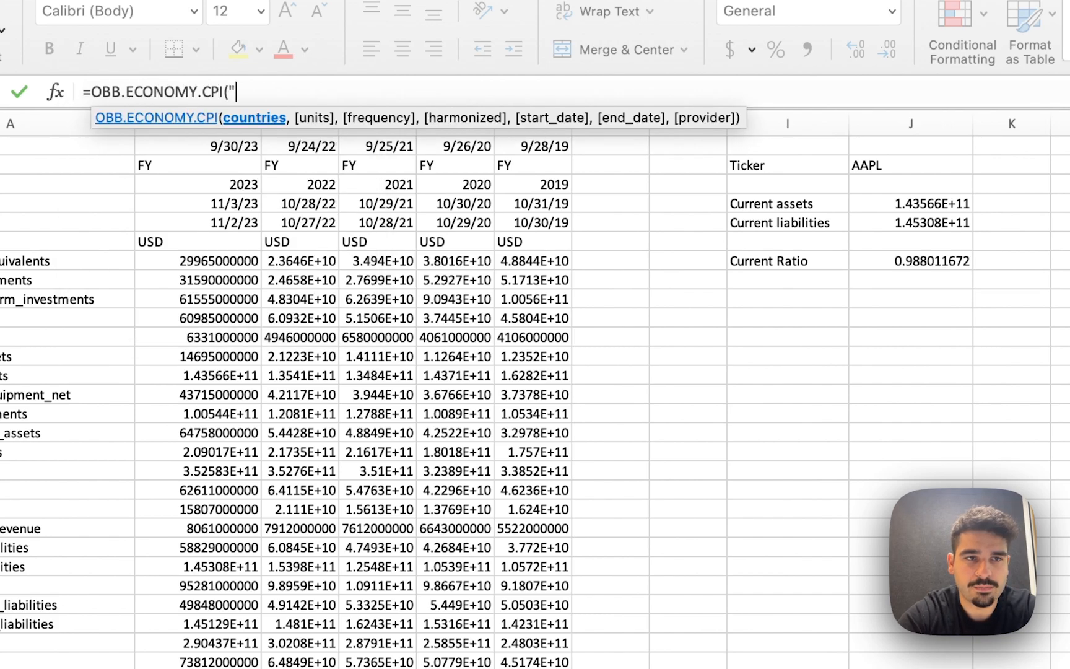
type("\"portugal\")")
key("Return")
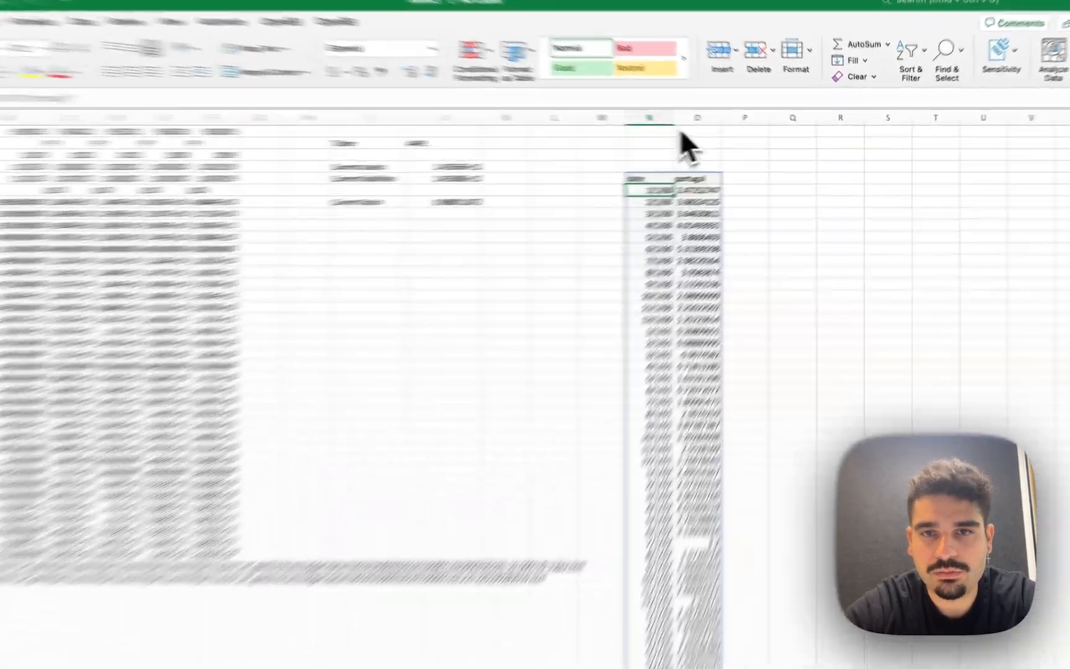
left_click_drag(680, 128, 570, 119)
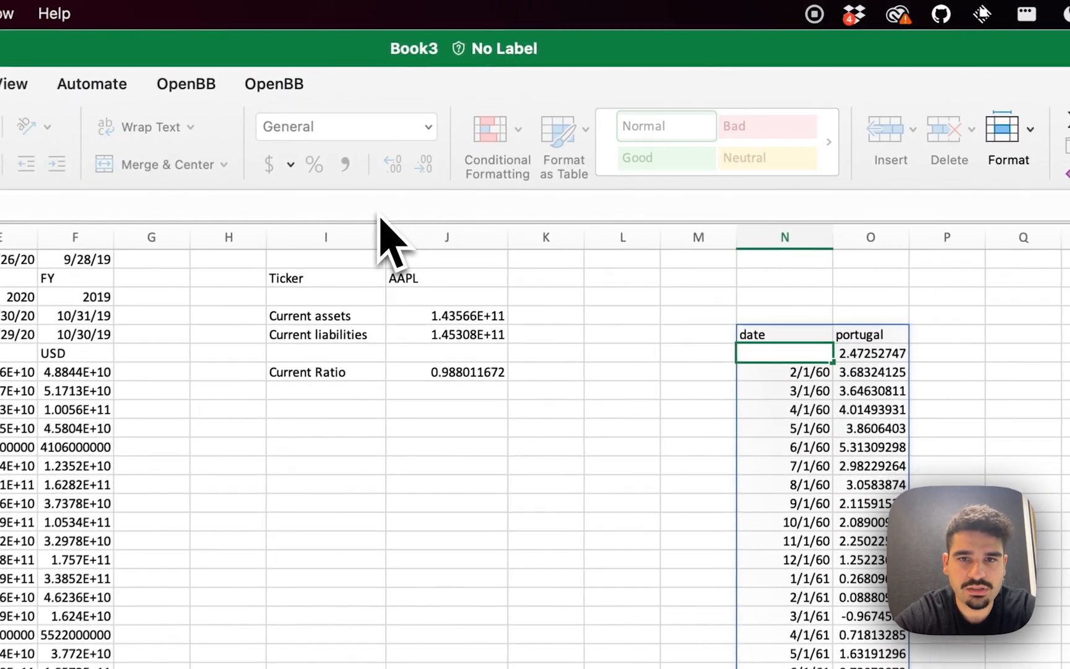
- Wrap the Portugal CPI formula in N5 in a SORT function
left_click(777, 337)
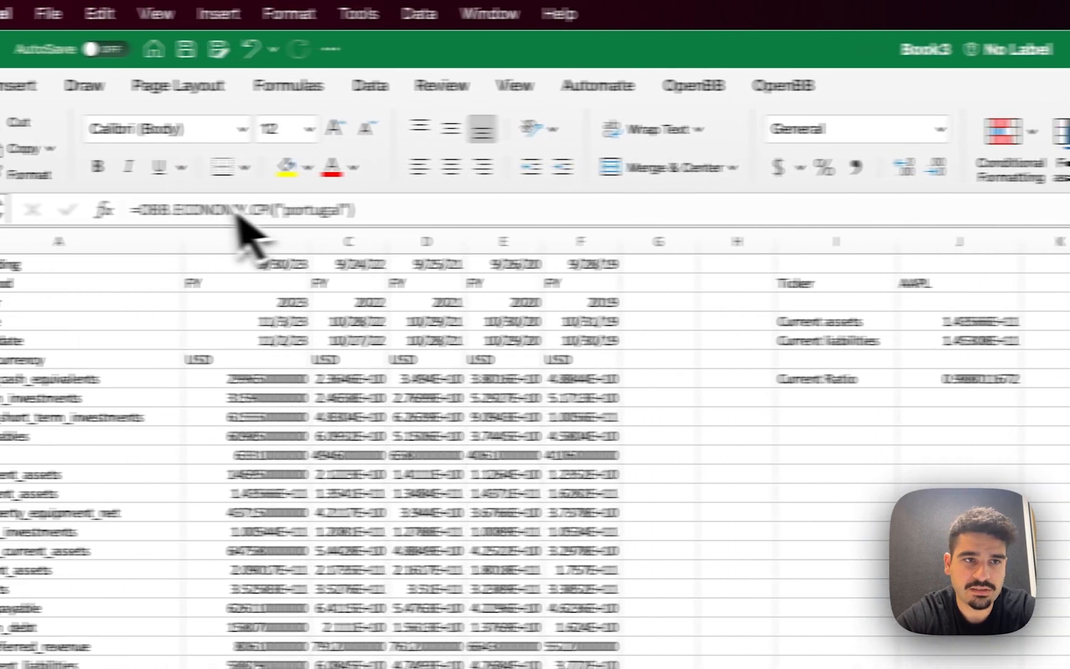
left_click(130, 210)
type("SORT")
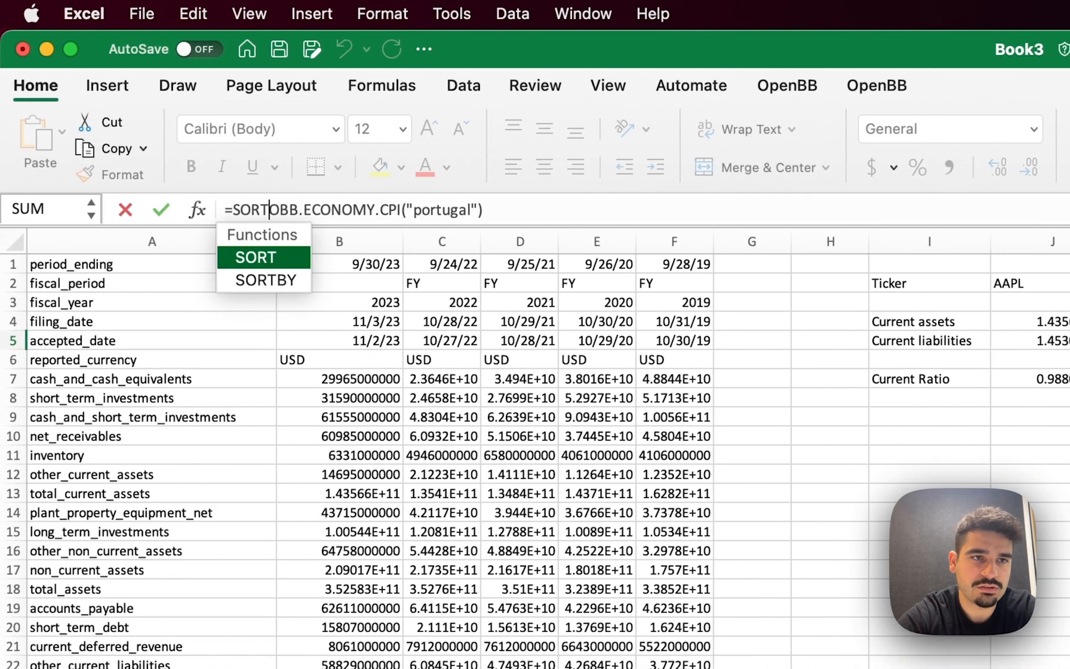
type("(")
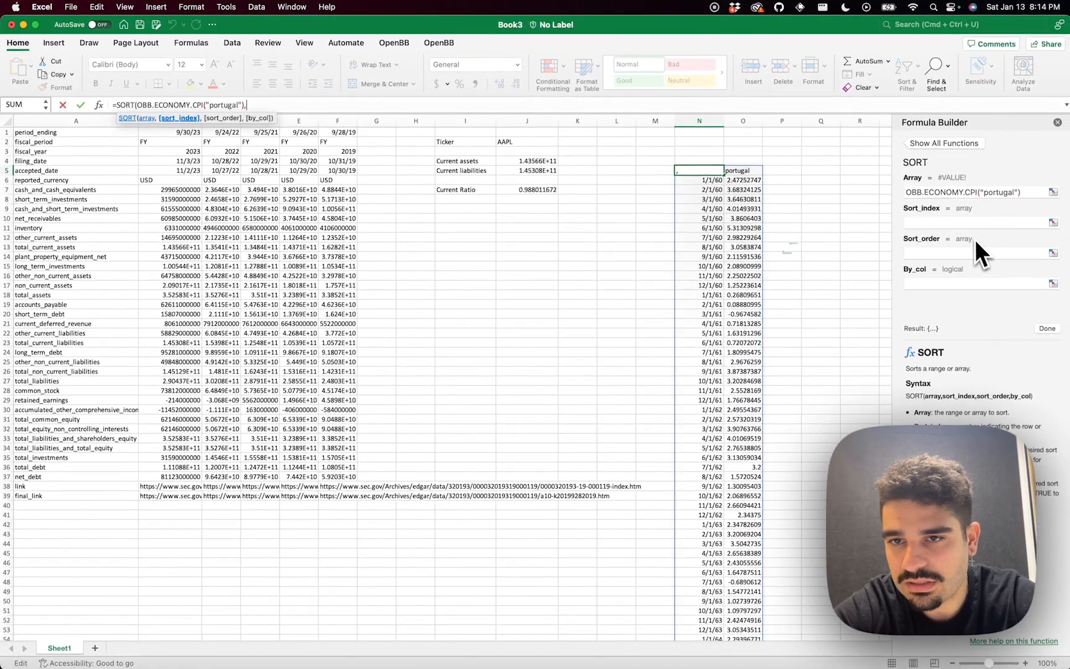
- Set the SORT arguments in N5 to Sort_index 1, Sort_order -1 and By_col TRUE
left_click(972, 223)
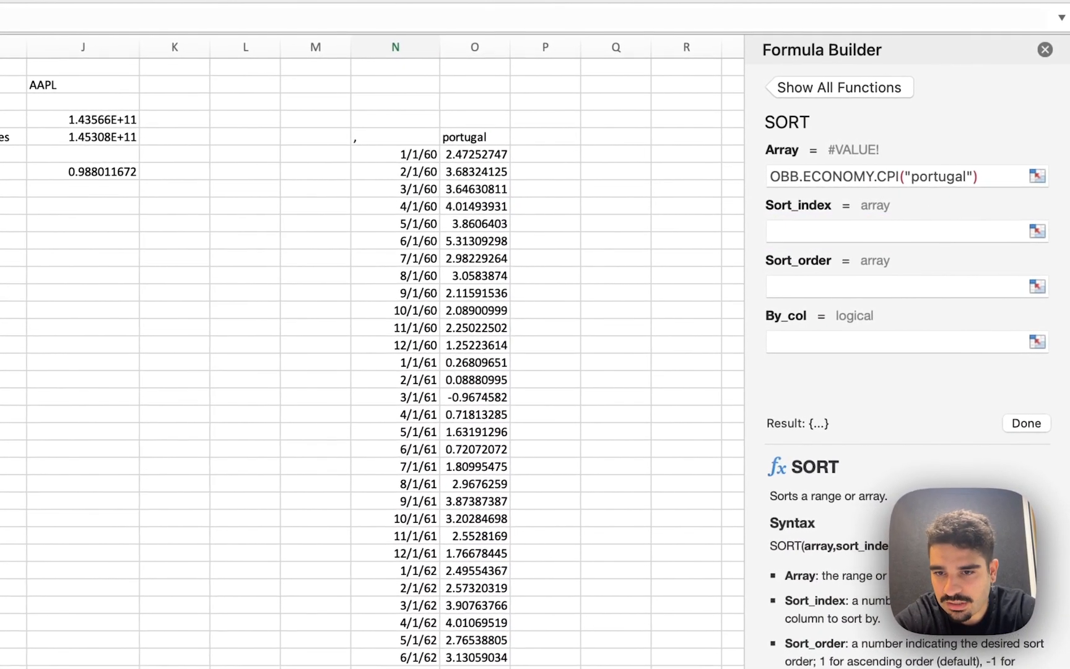
left_click(925, 234)
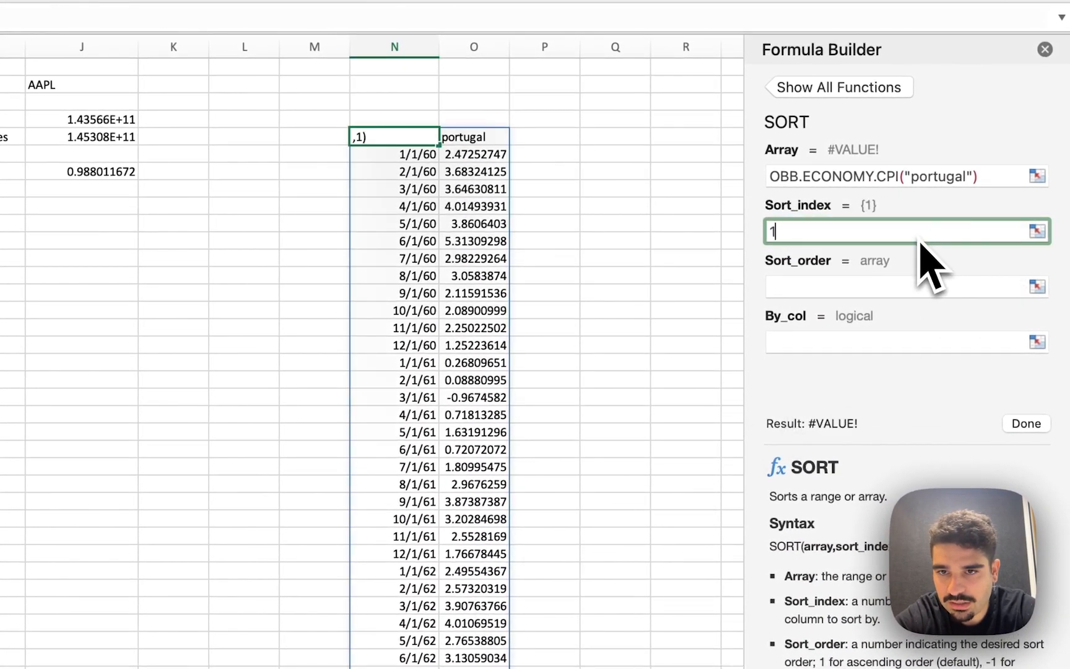
left_click(900, 294)
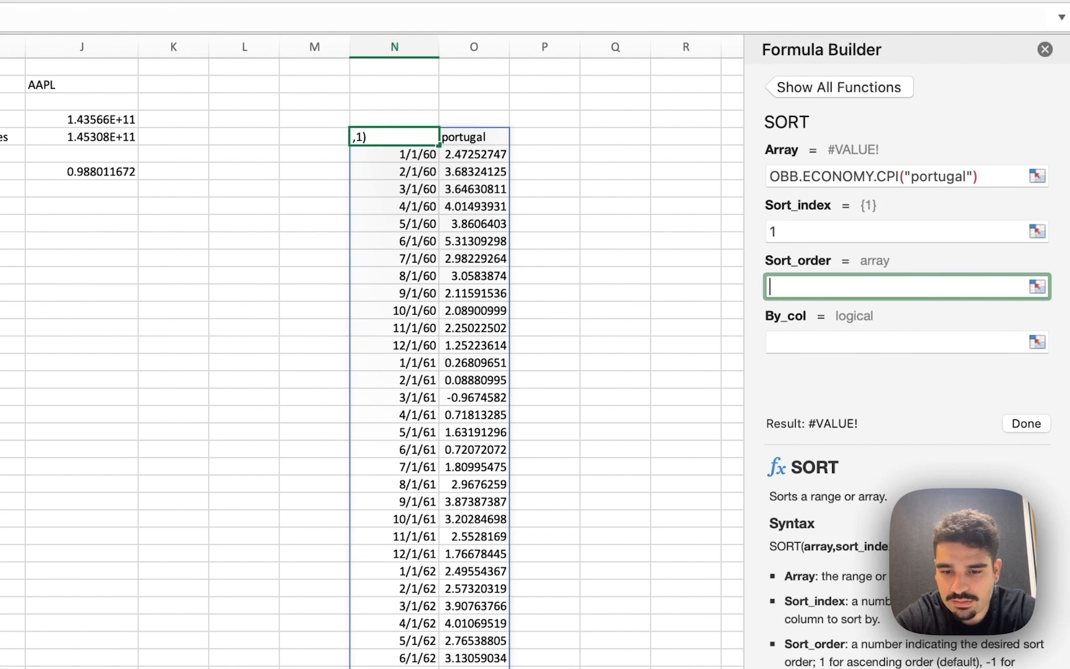
left_click(892, 347)
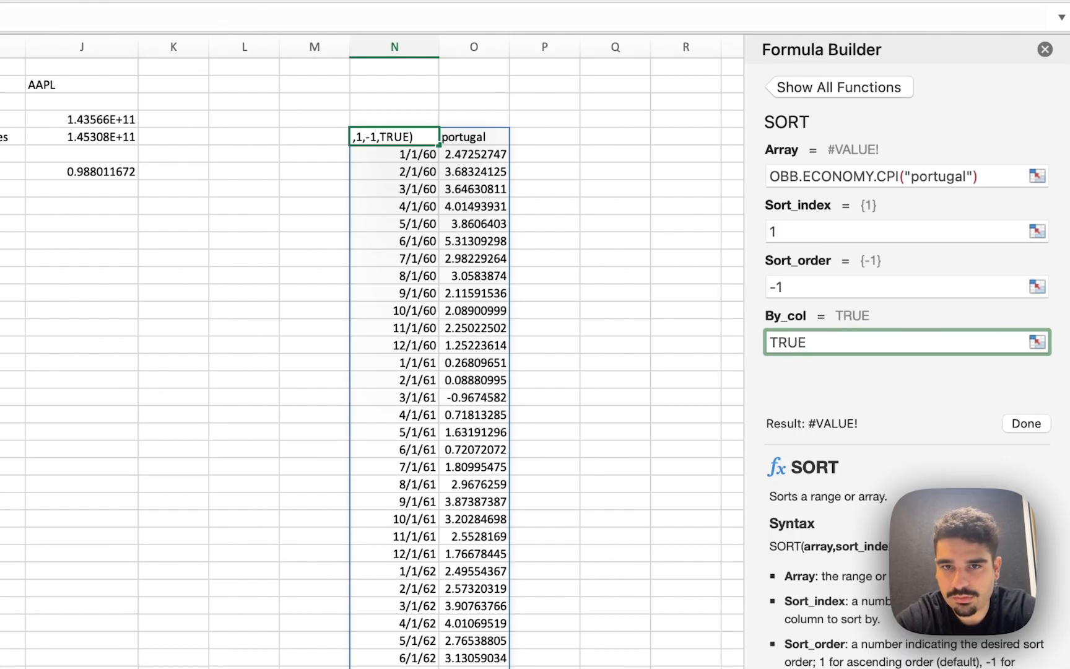
key("Return")
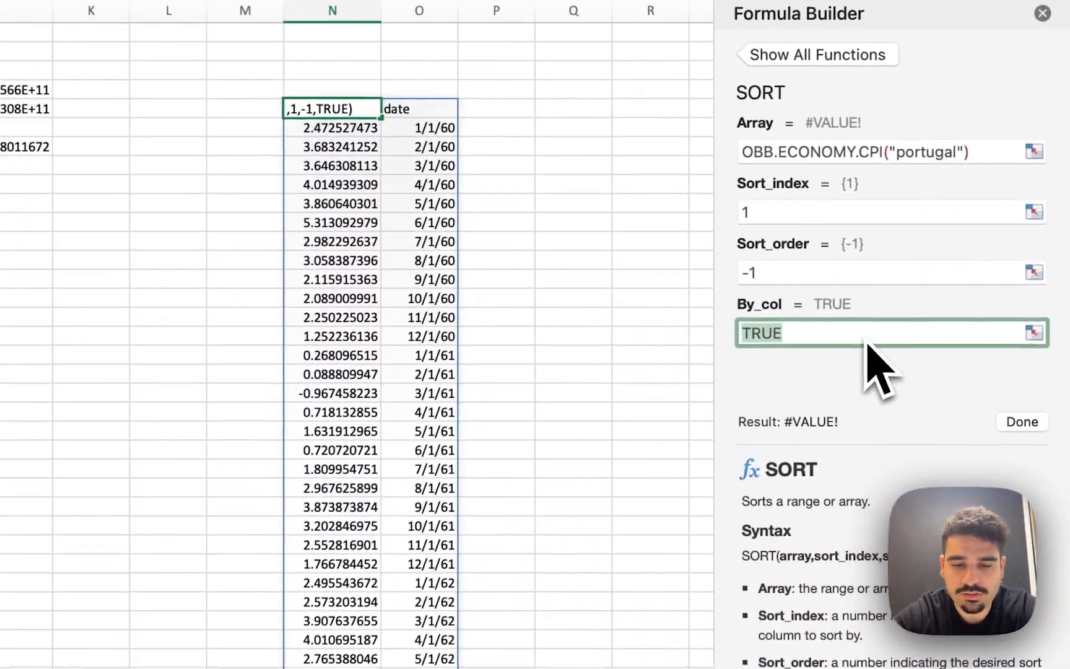
- Change the By_col argument of the SORT formula in N5 to FALSE
type("FALSE")
key("Return")
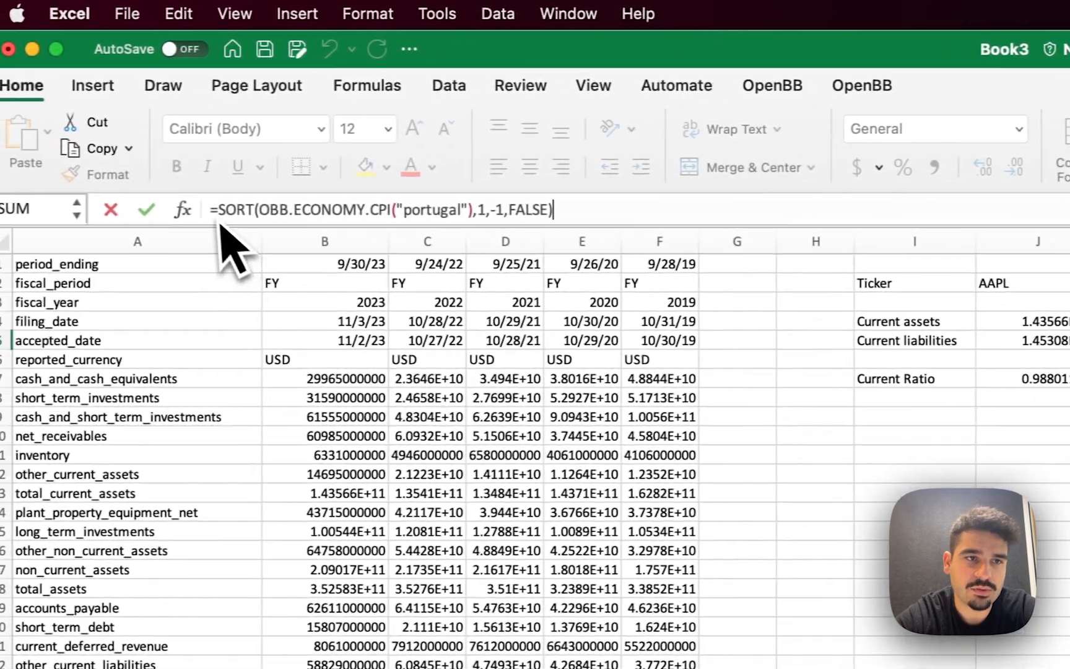
- Wrap the SORT formula in N5 in an INDEX function that returns row 2, column 2 of the sorted Portugal CPI data
left_click(135, 206)
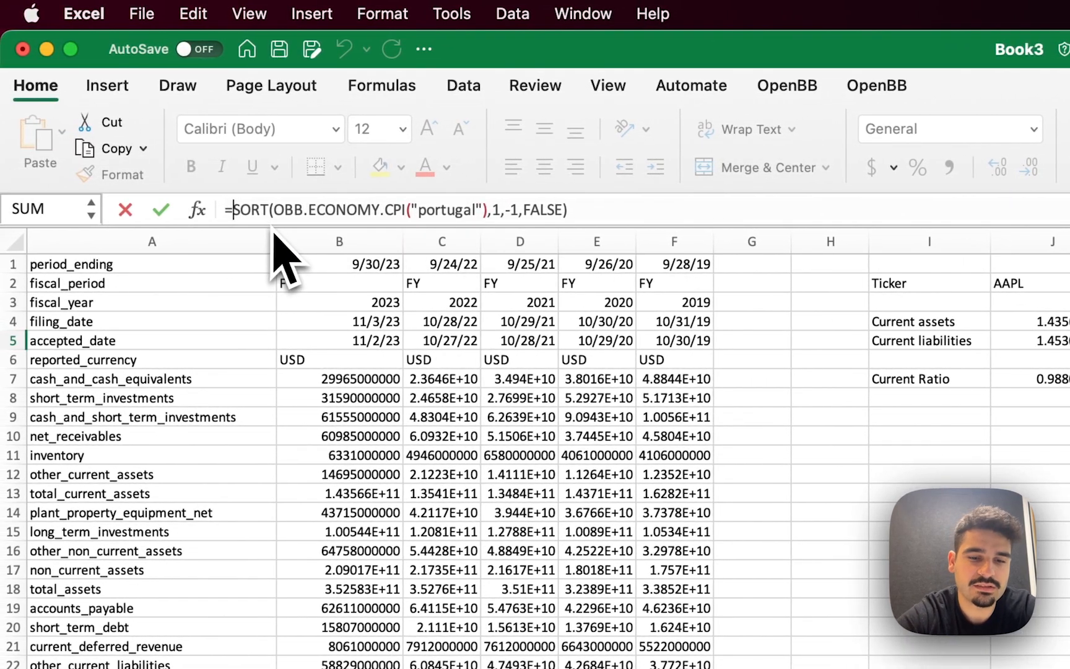
type("INDEX(")
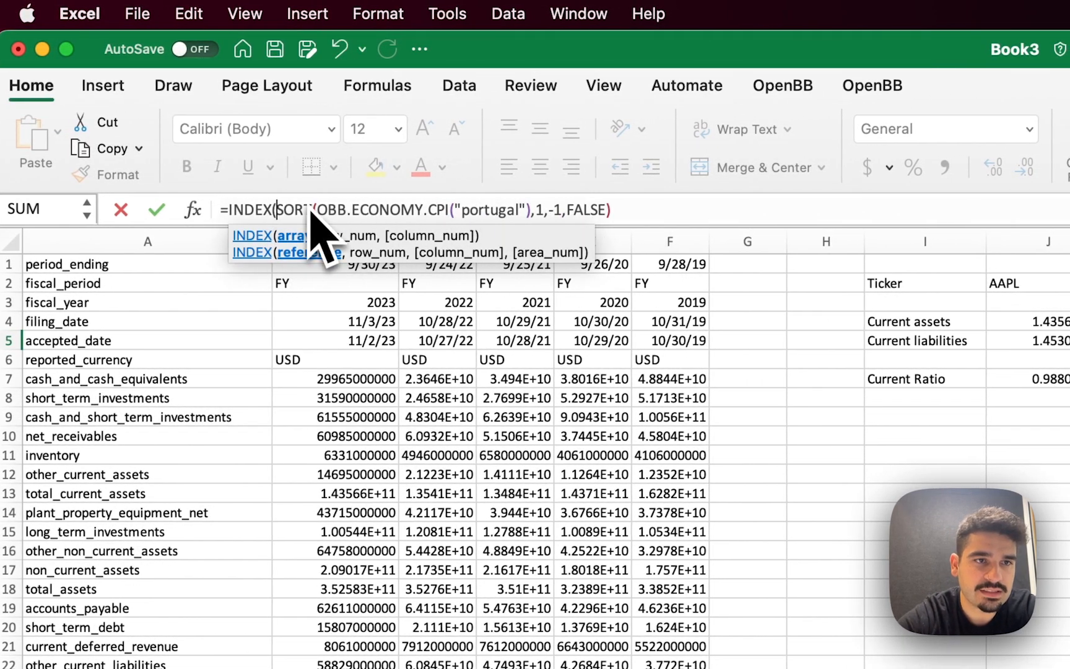
left_click(620, 211)
type(",")
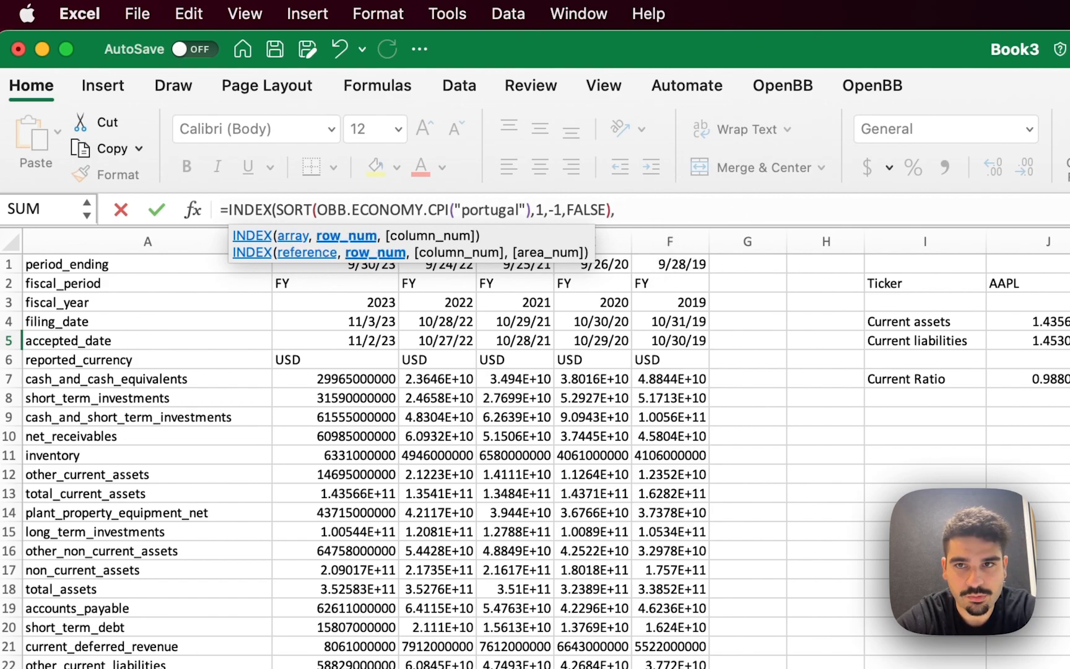
type("2,2")
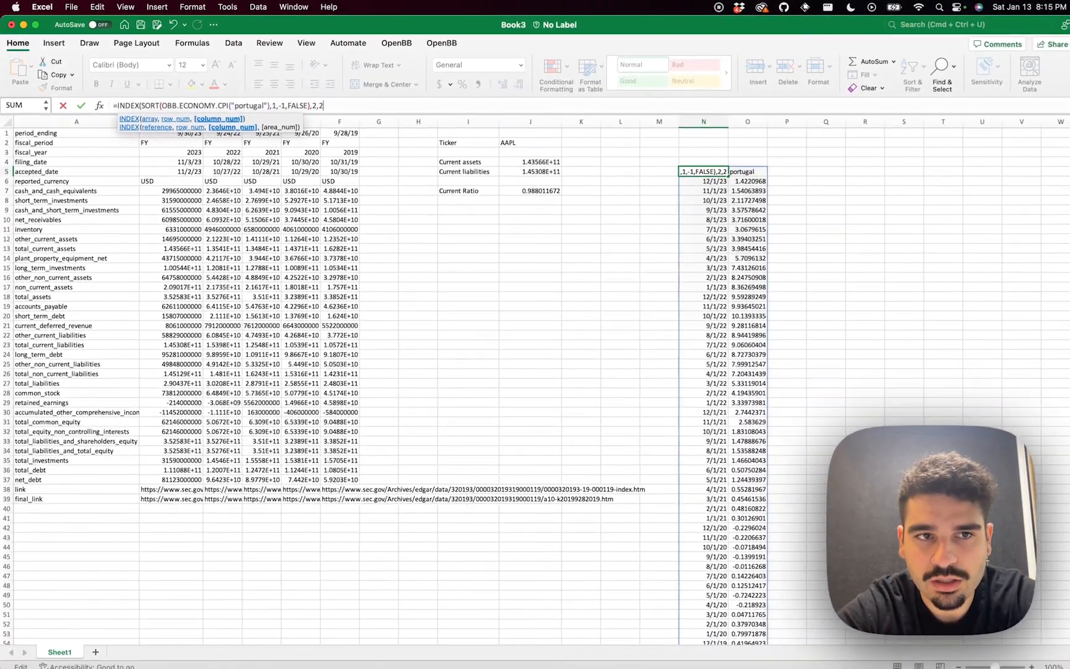
type(")")
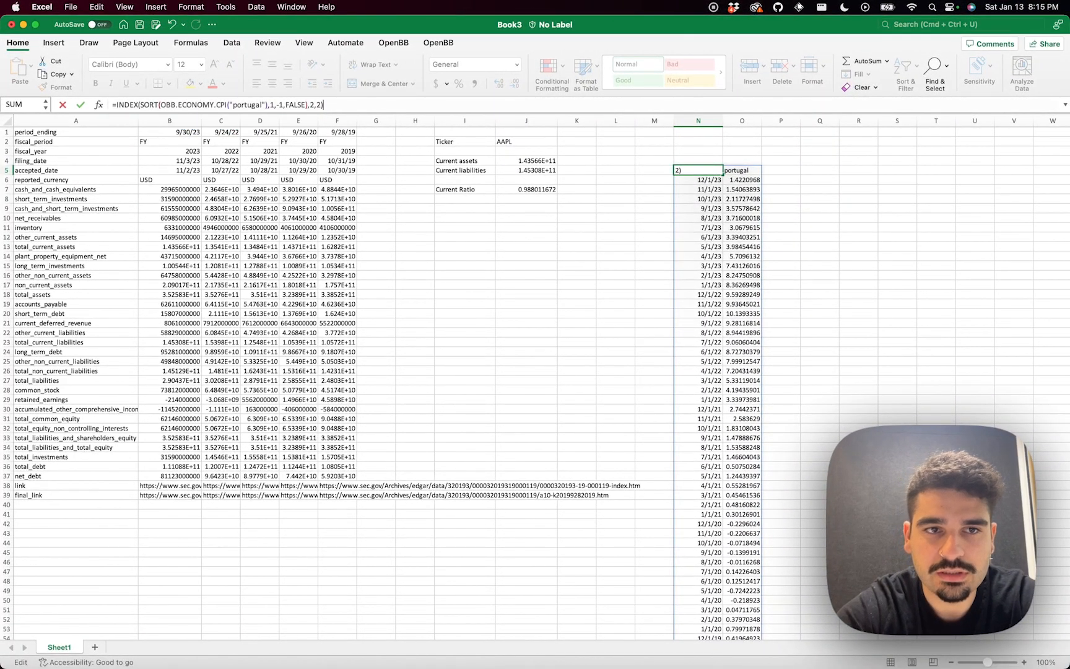
key("Return")
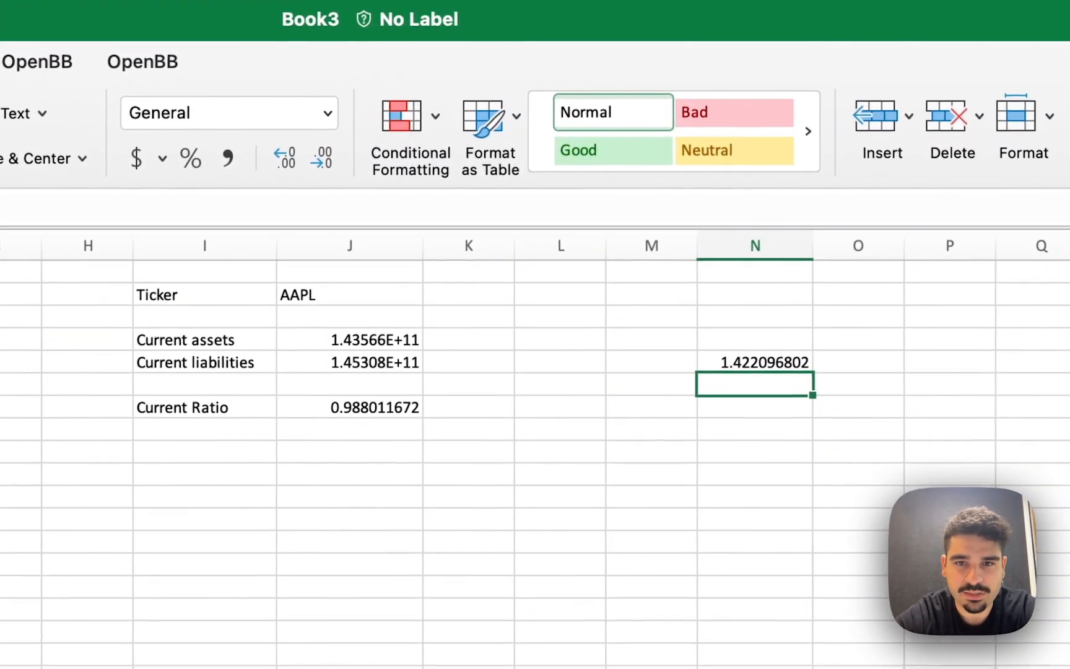
left_click(733, 369)
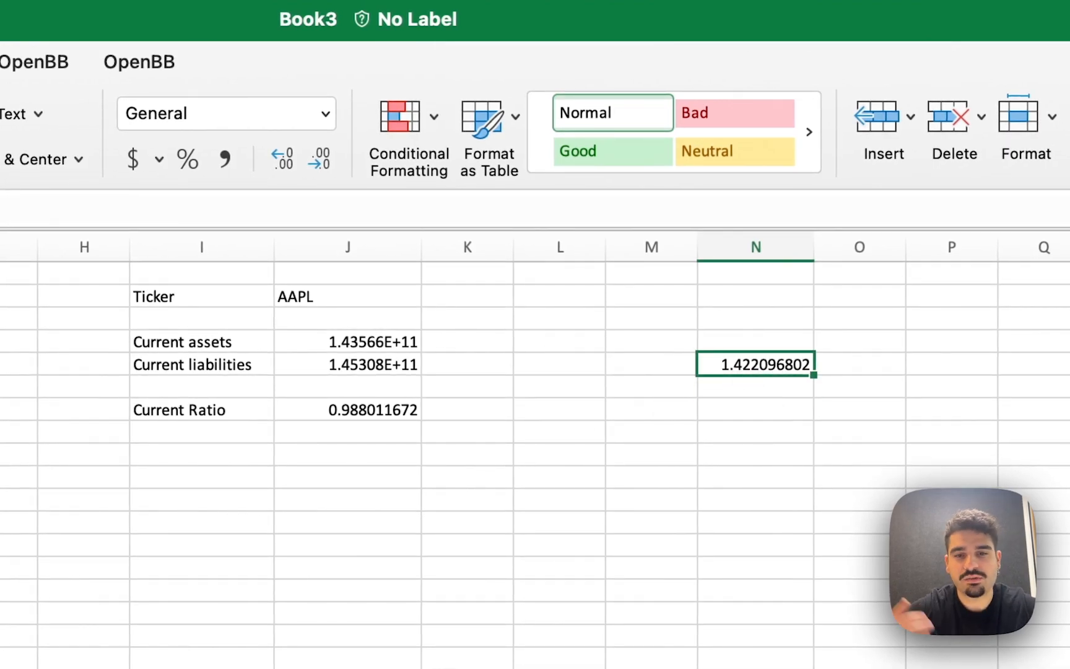